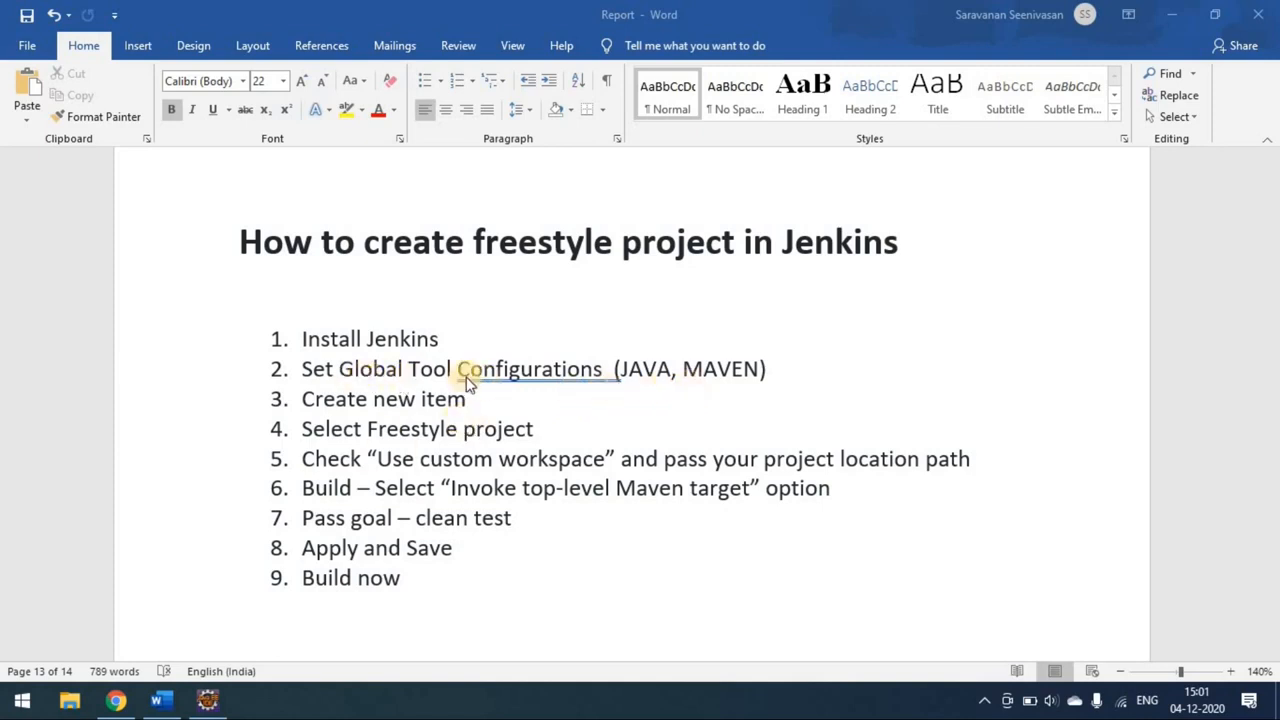
Switch to Jenkins in Chrome and open the Global Tool Configuration page.
click(116, 700)
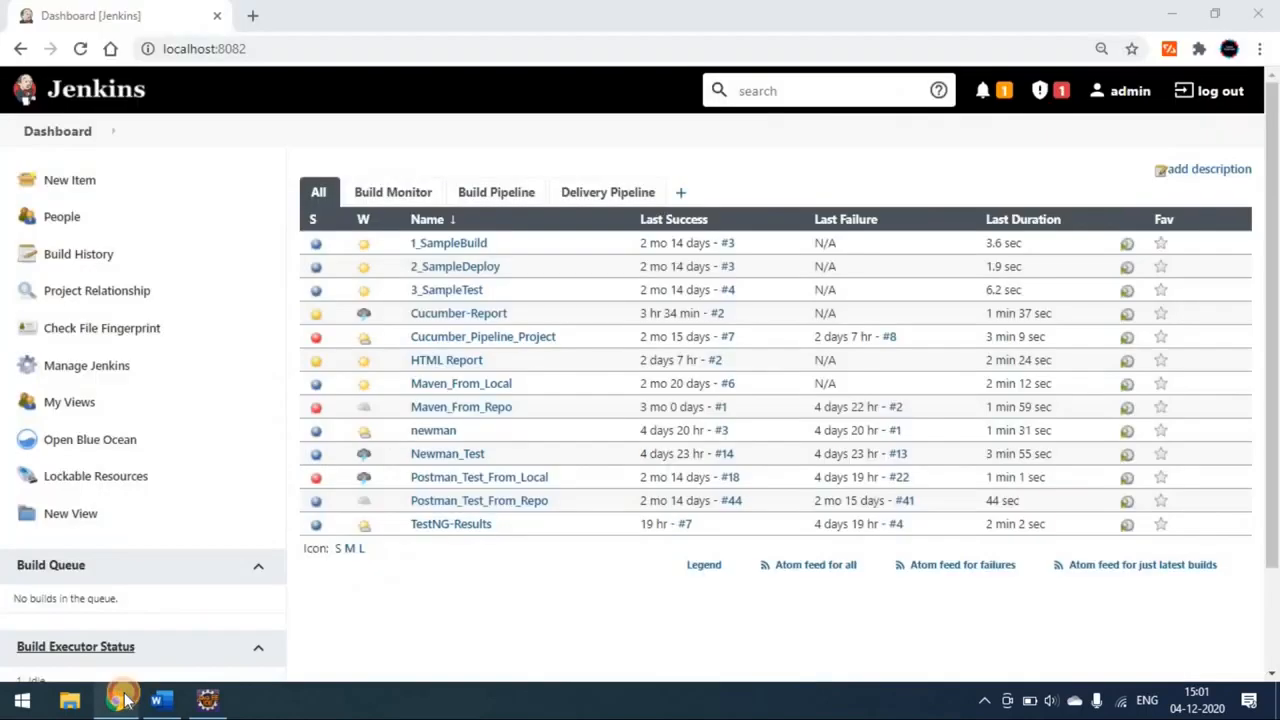
click(100, 136)
mouse_move(120, 308)
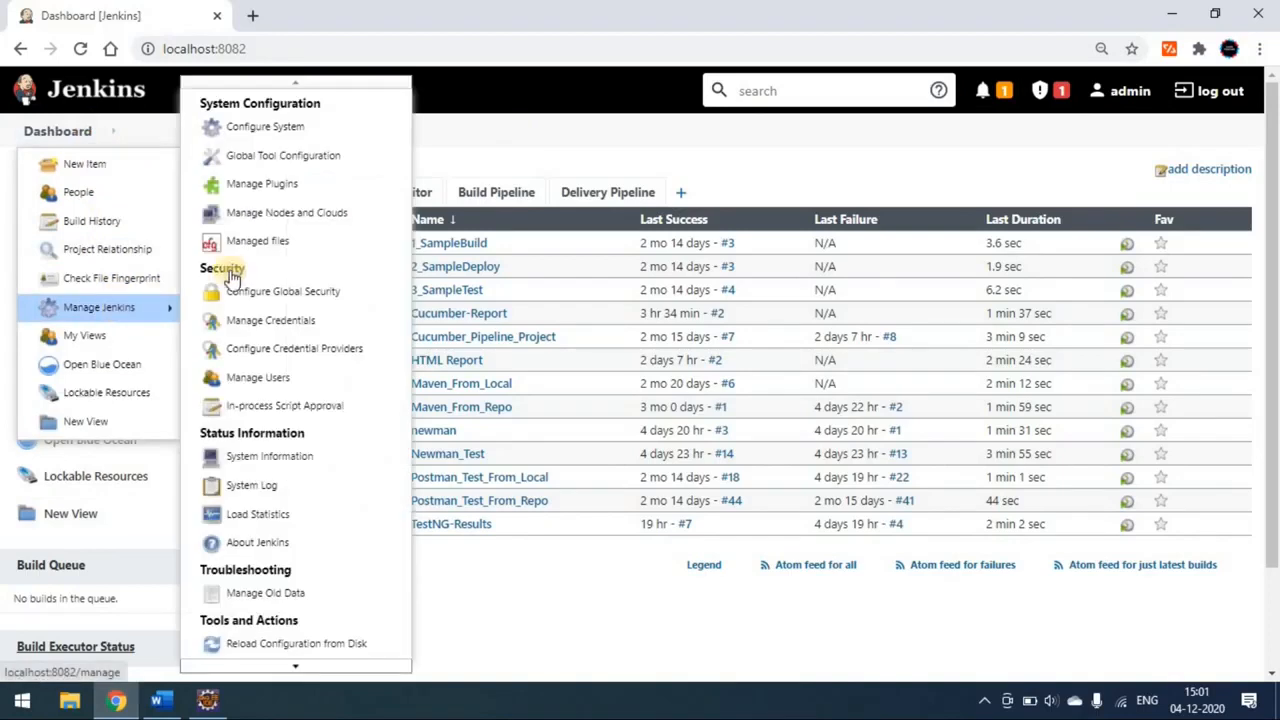
click(282, 158)
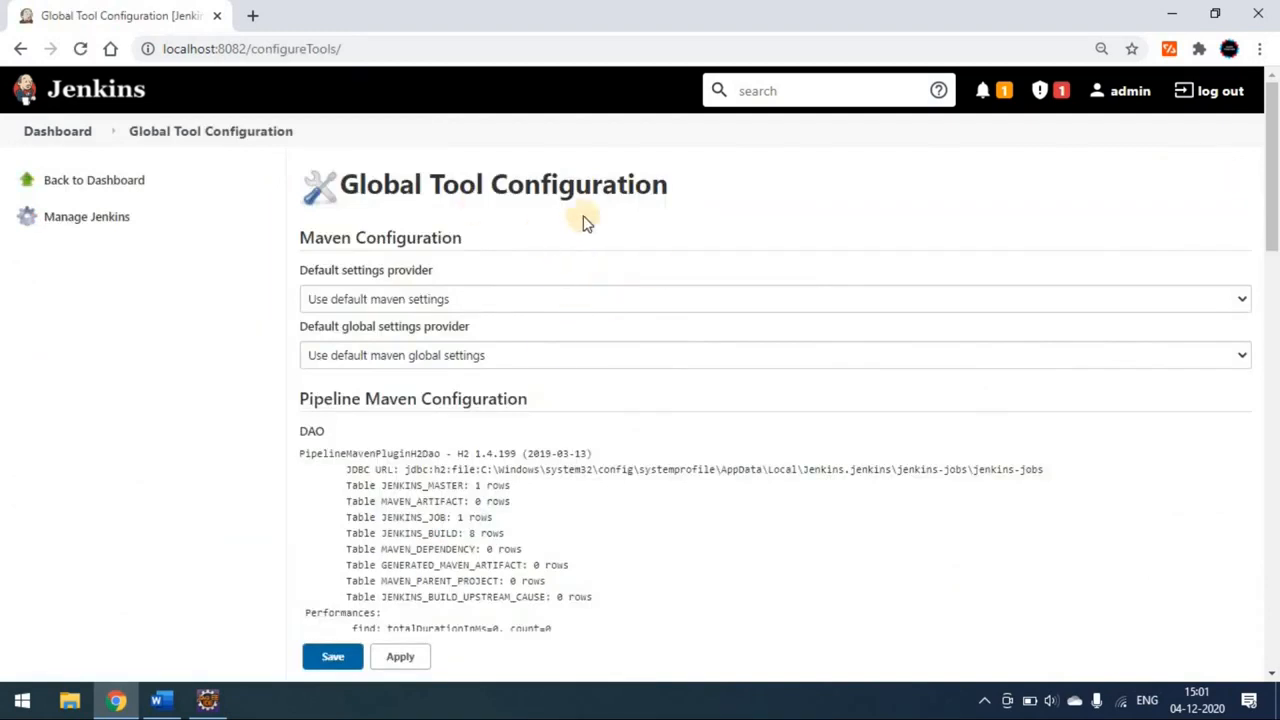
Expand the JDK installations and check the configured name and JAVA_HOME path.
scroll(551, 366, down, 3)
scroll(551, 366, down, 6)
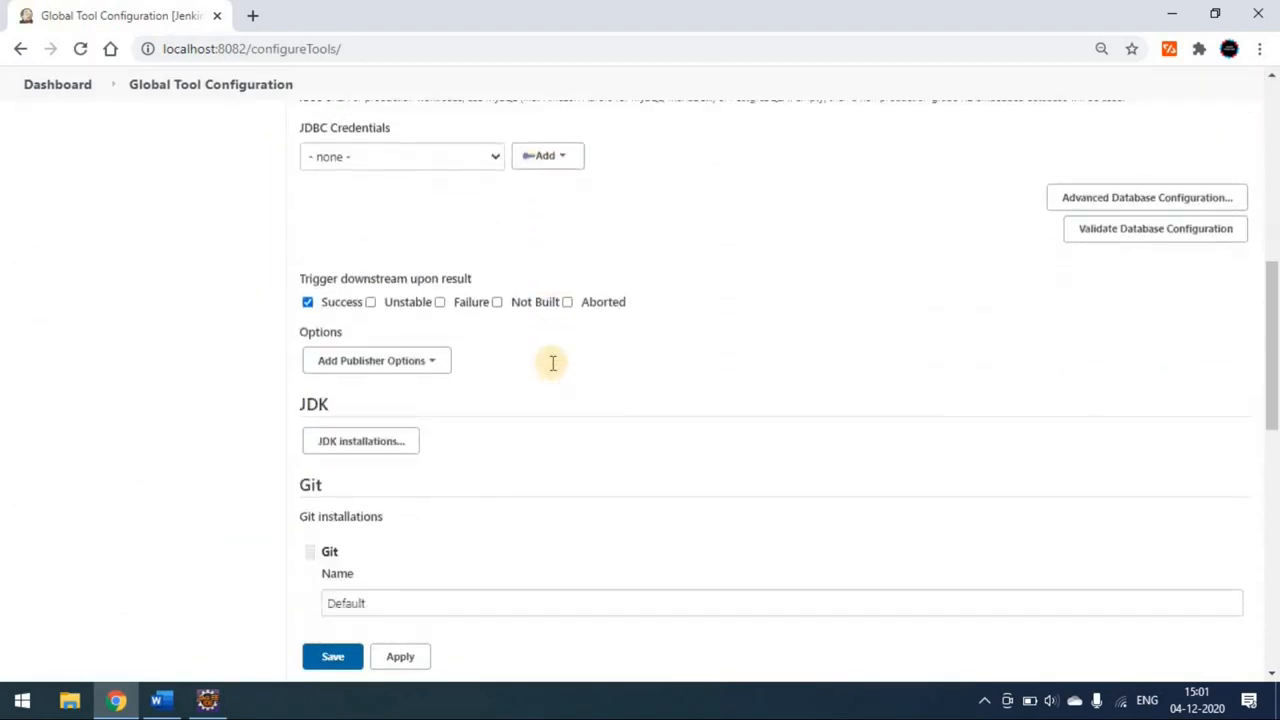
click(372, 266)
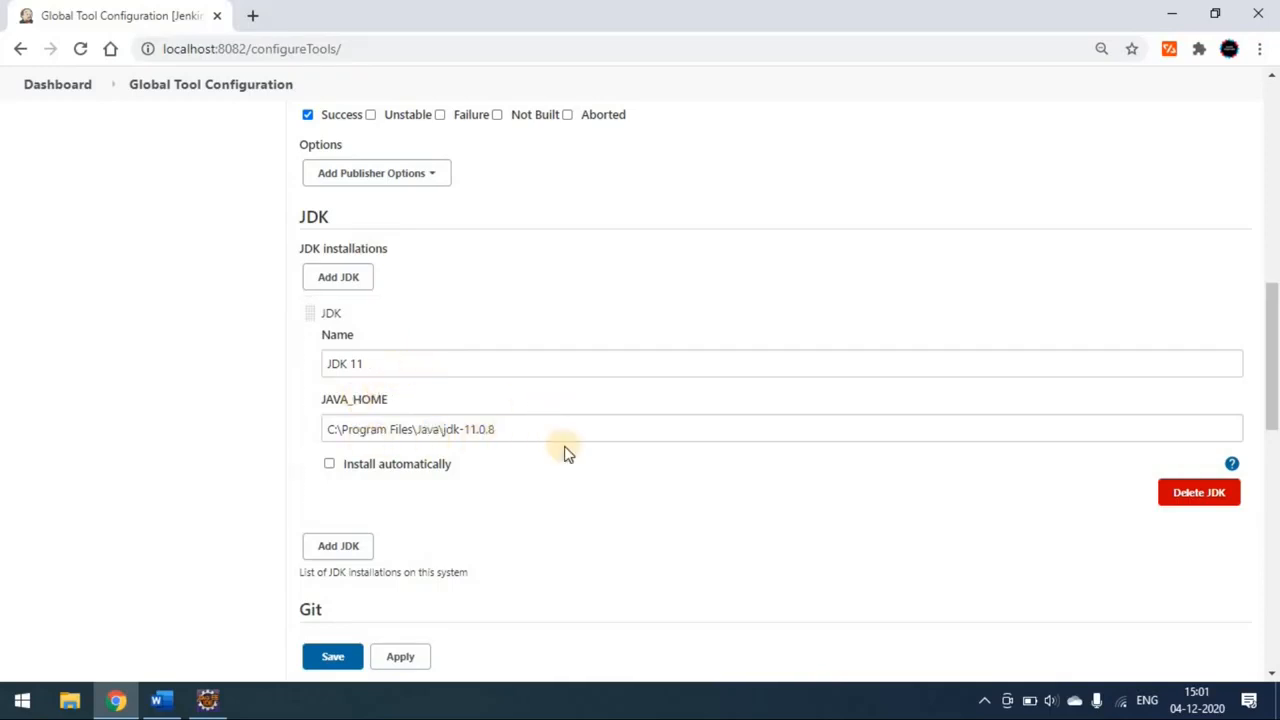
scroll(510, 428, down, 1)
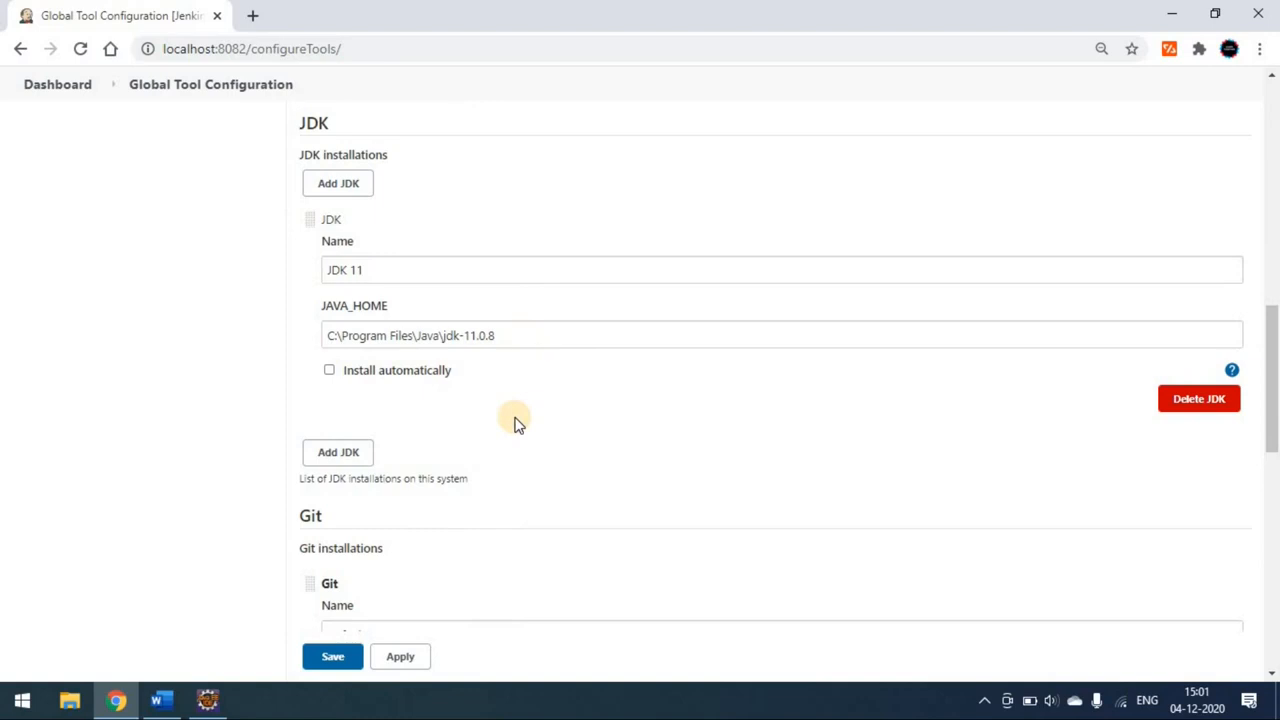
Expand the Maven installations, check the name and MAVEN_HOME path, and apply the tool configuration.
scroll(515, 425, down, 5)
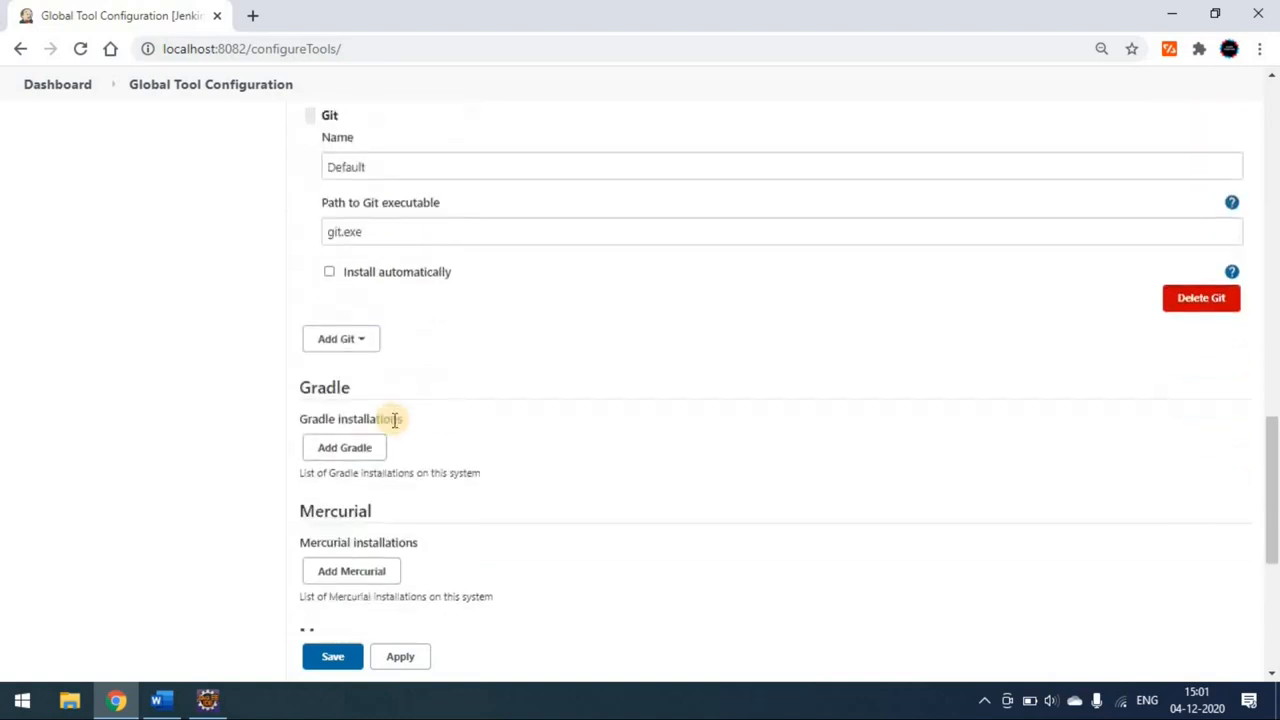
scroll(393, 420, down, 4)
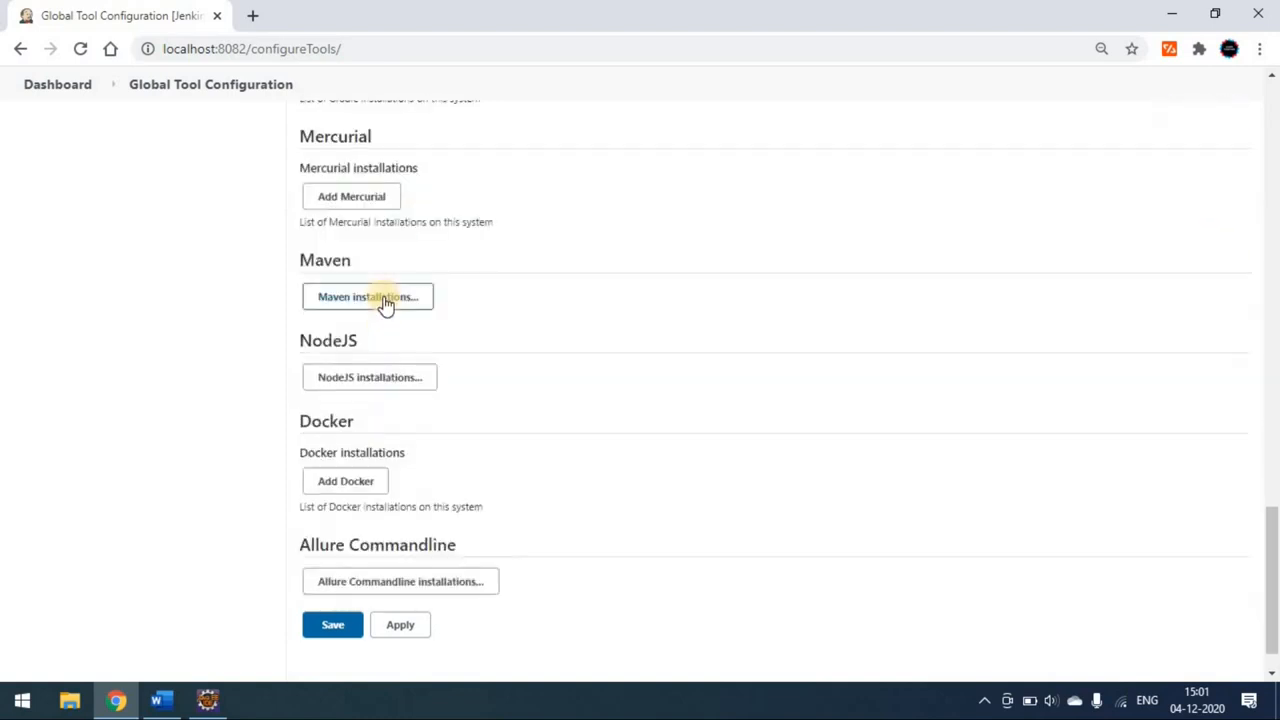
click(386, 300)
scroll(440, 354, down, 1)
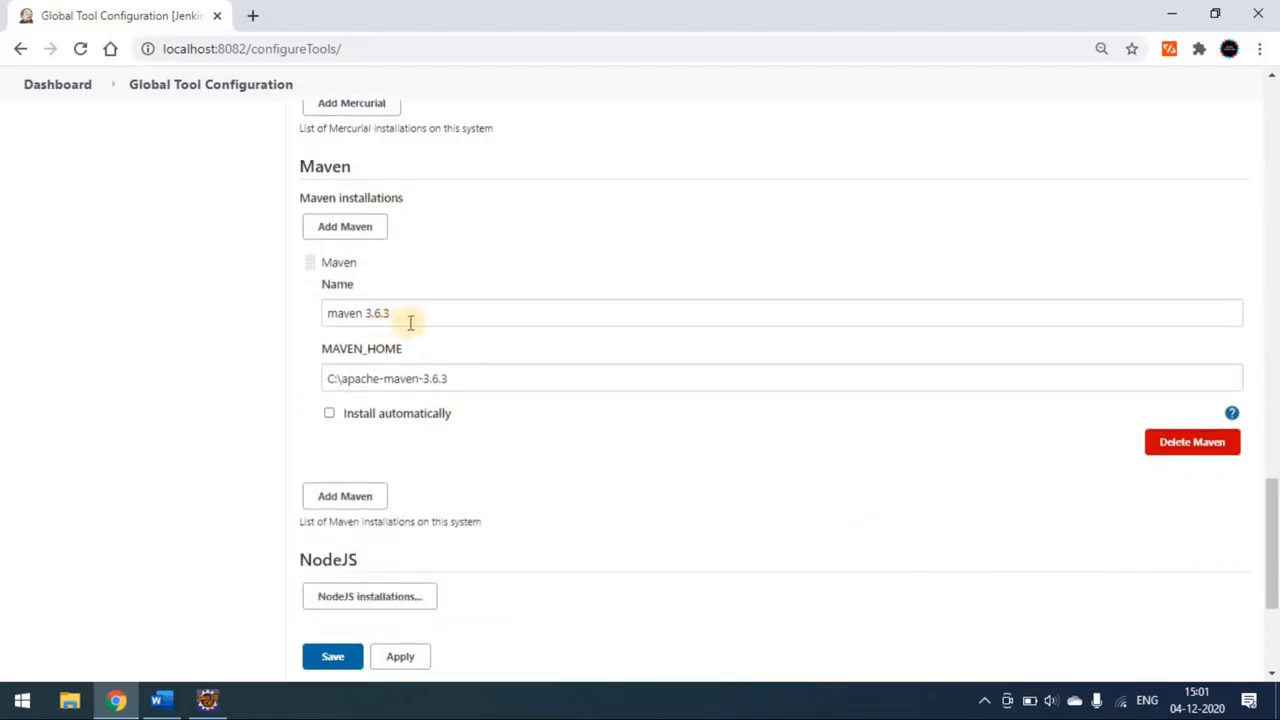
click(472, 380)
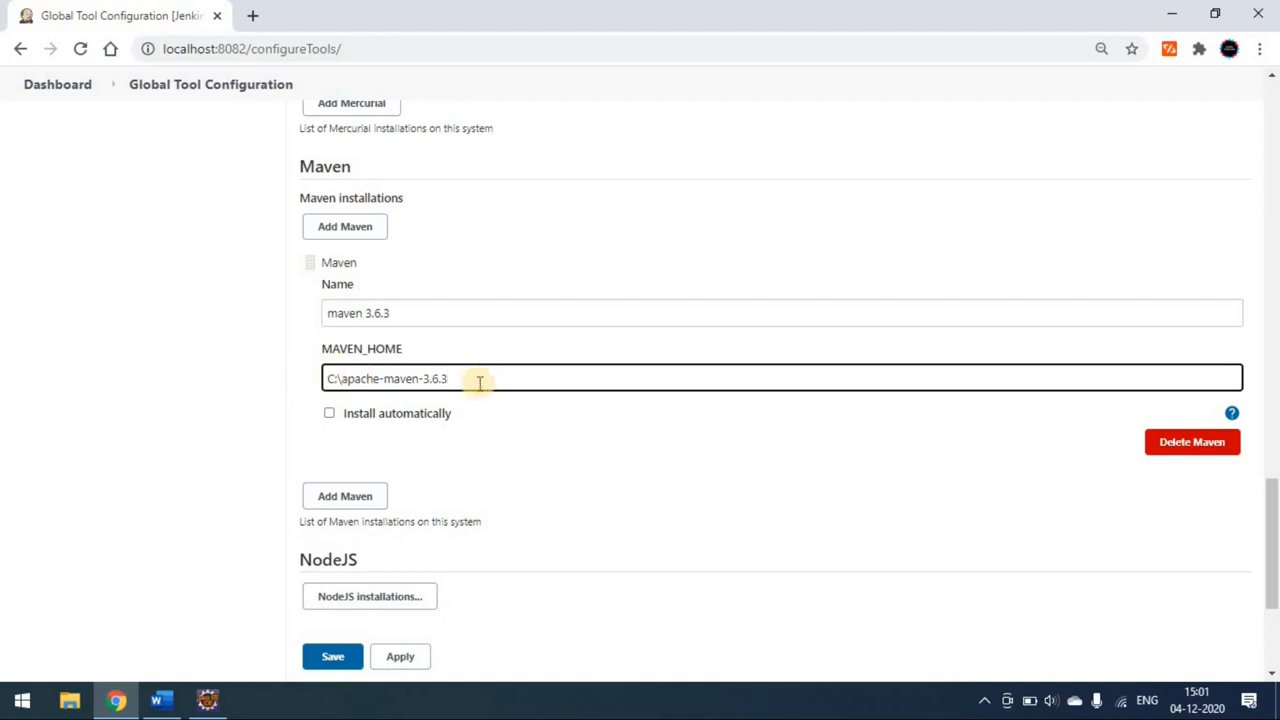
click(372, 662)
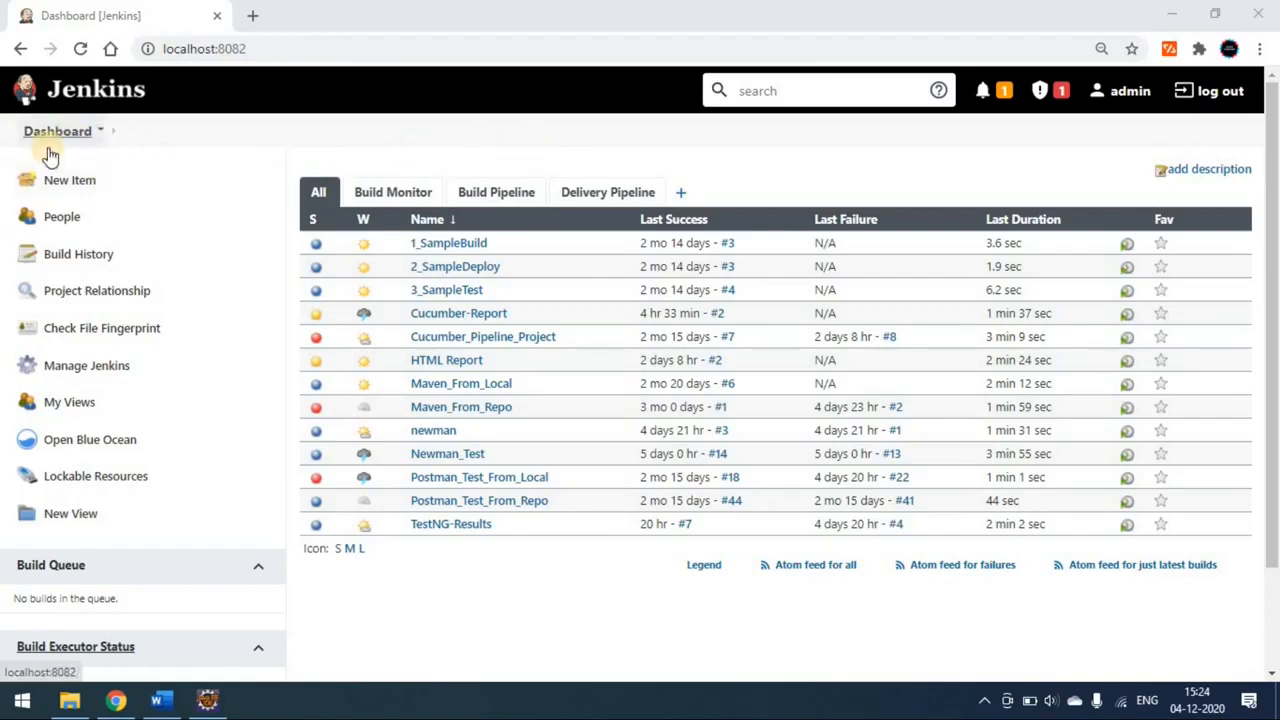
Consult the Word instructions on creating a new item and selecting Freestyle project, and return to Jenkins.
click(162, 705)
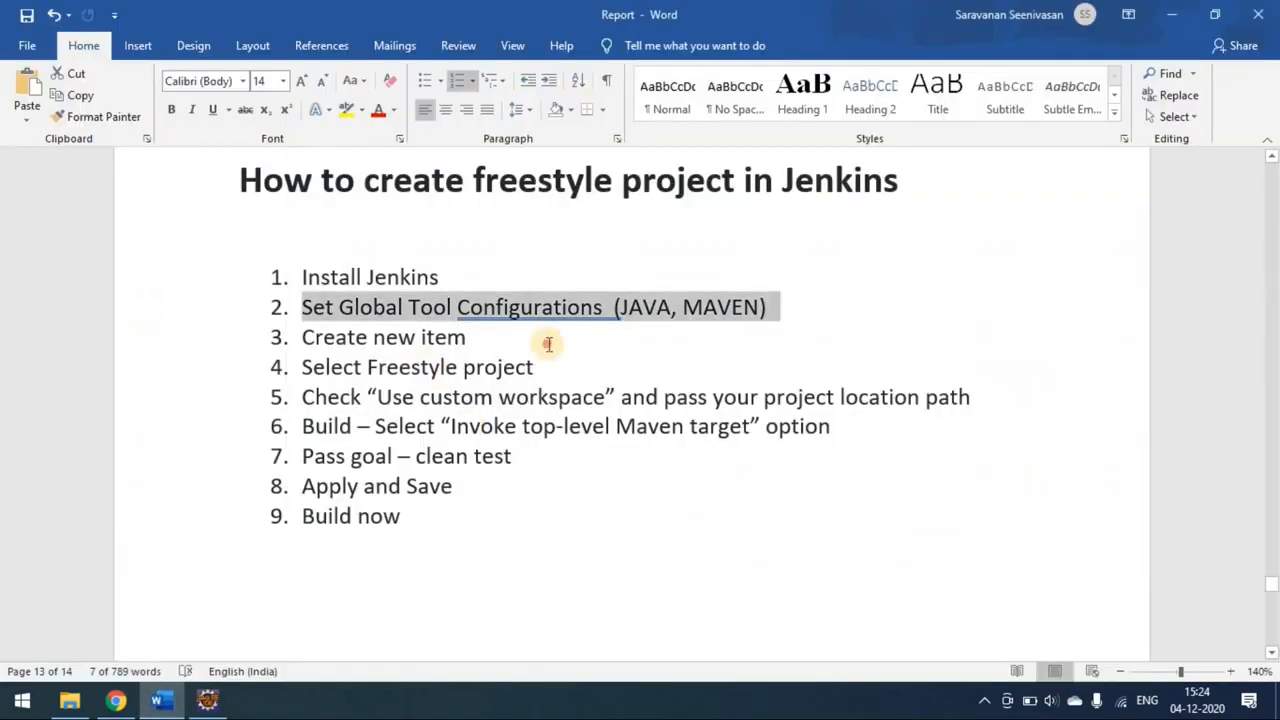
click(543, 337)
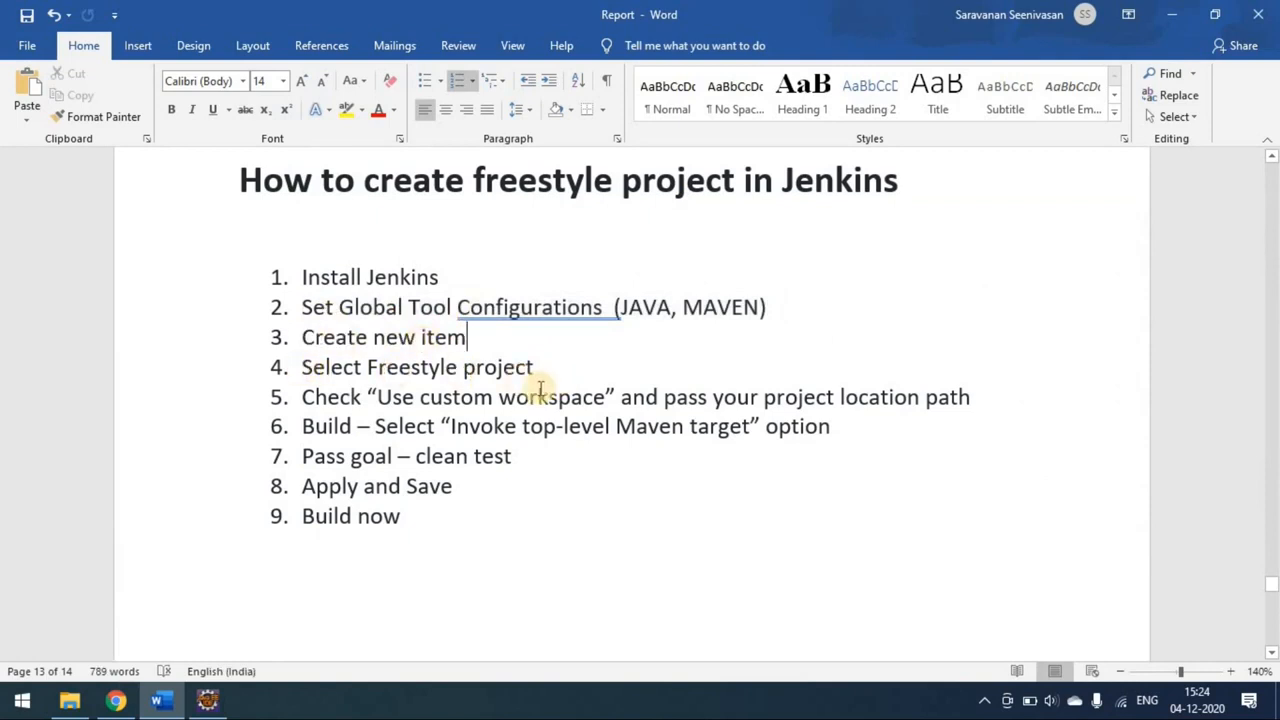
click(118, 705)
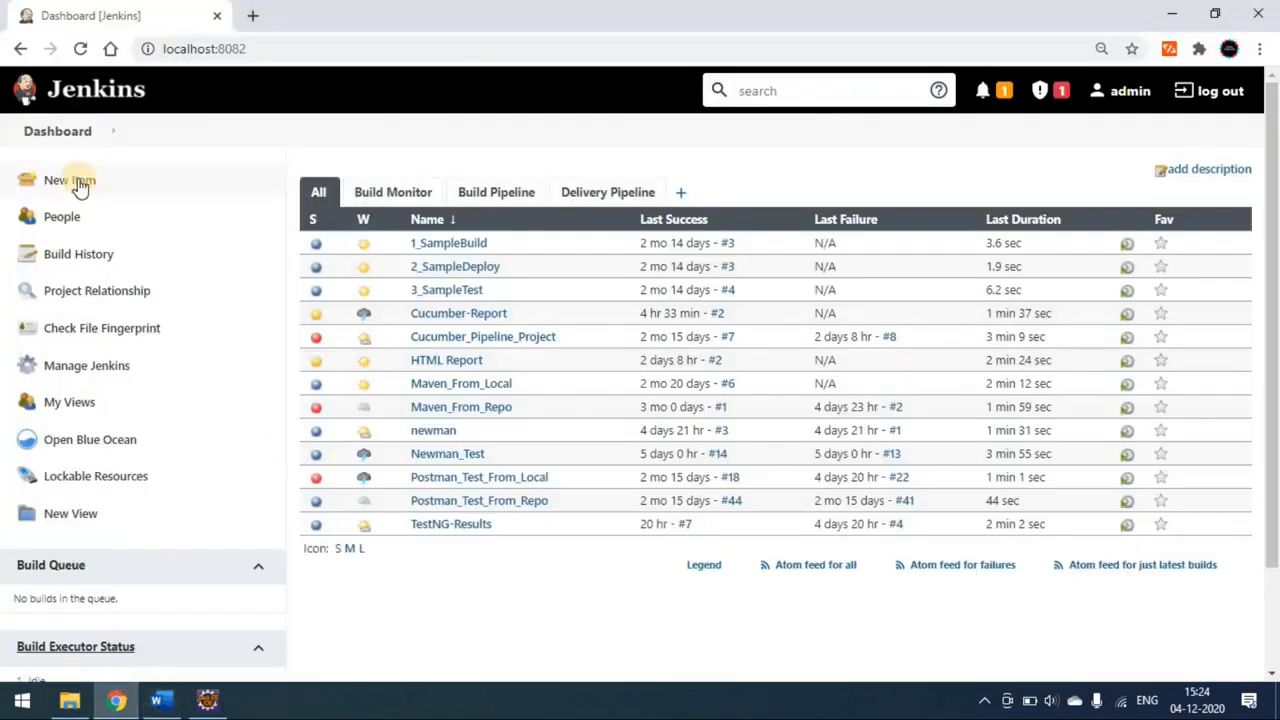
Create a new Jenkins item of type Freestyle project named FreeStyle-Project.
click(78, 182)
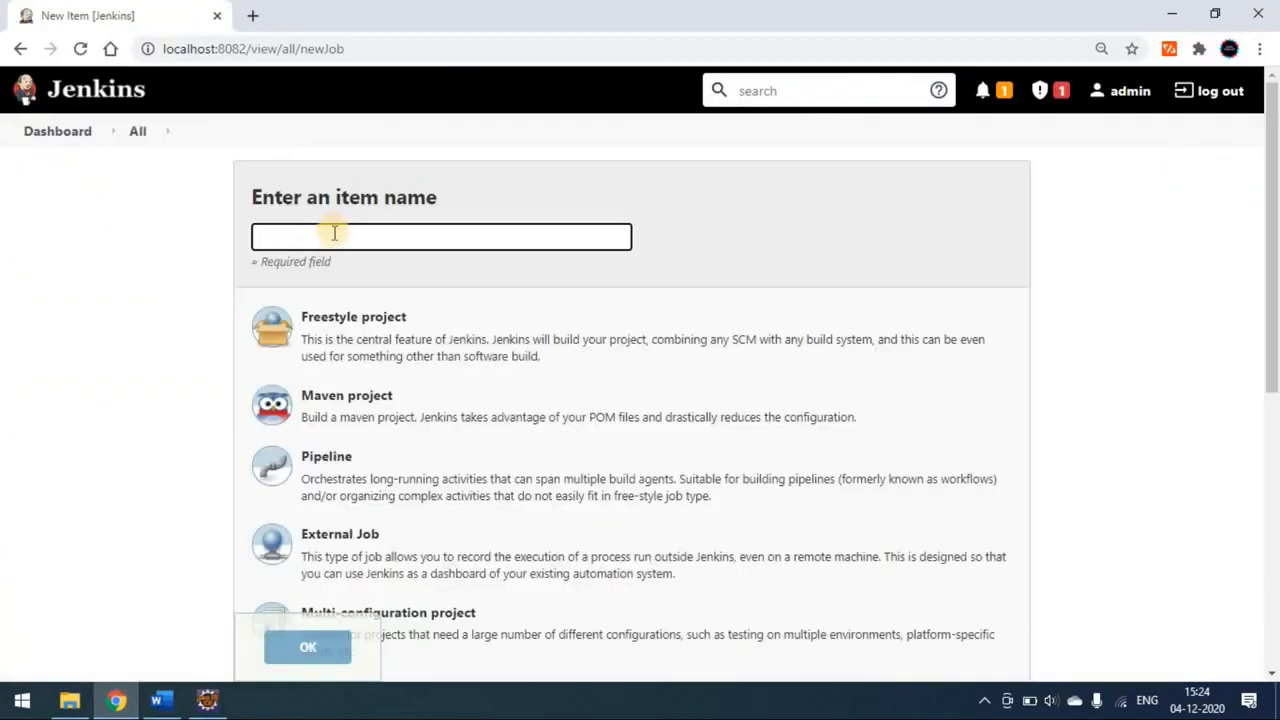
click(335, 235)
text(Frr)
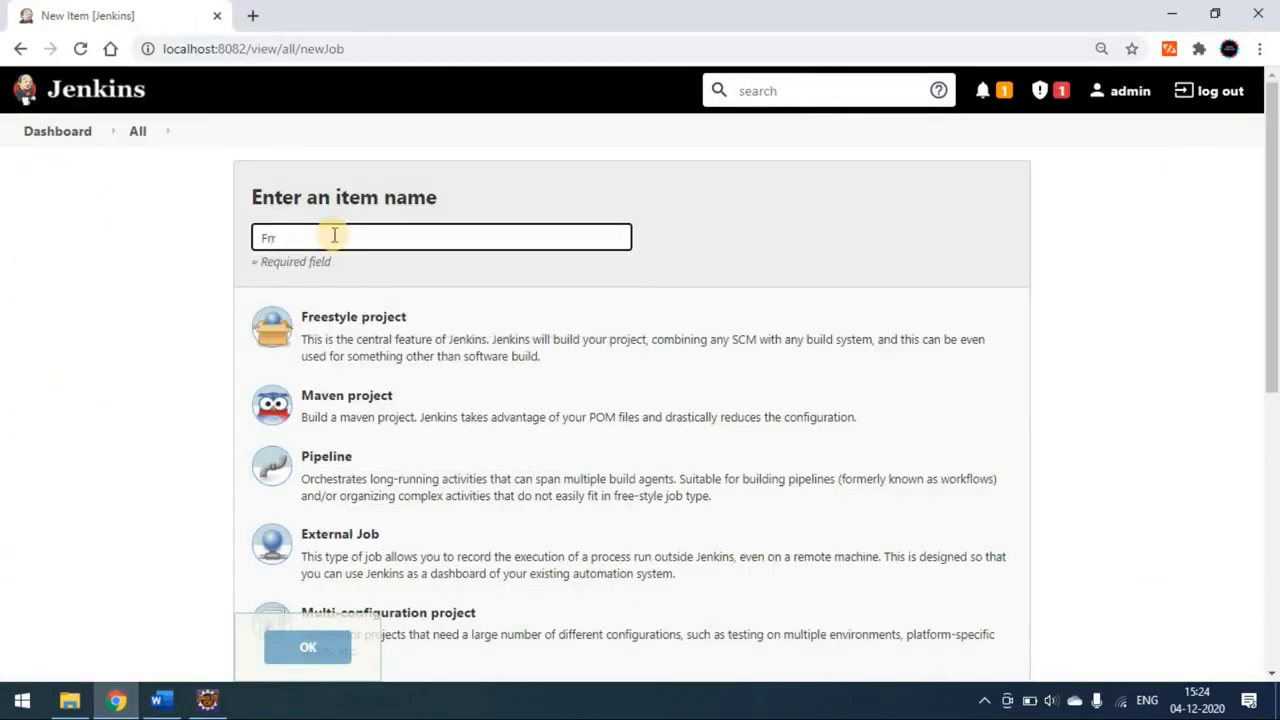
key(BackSpace)
text(eeStyle-Project)
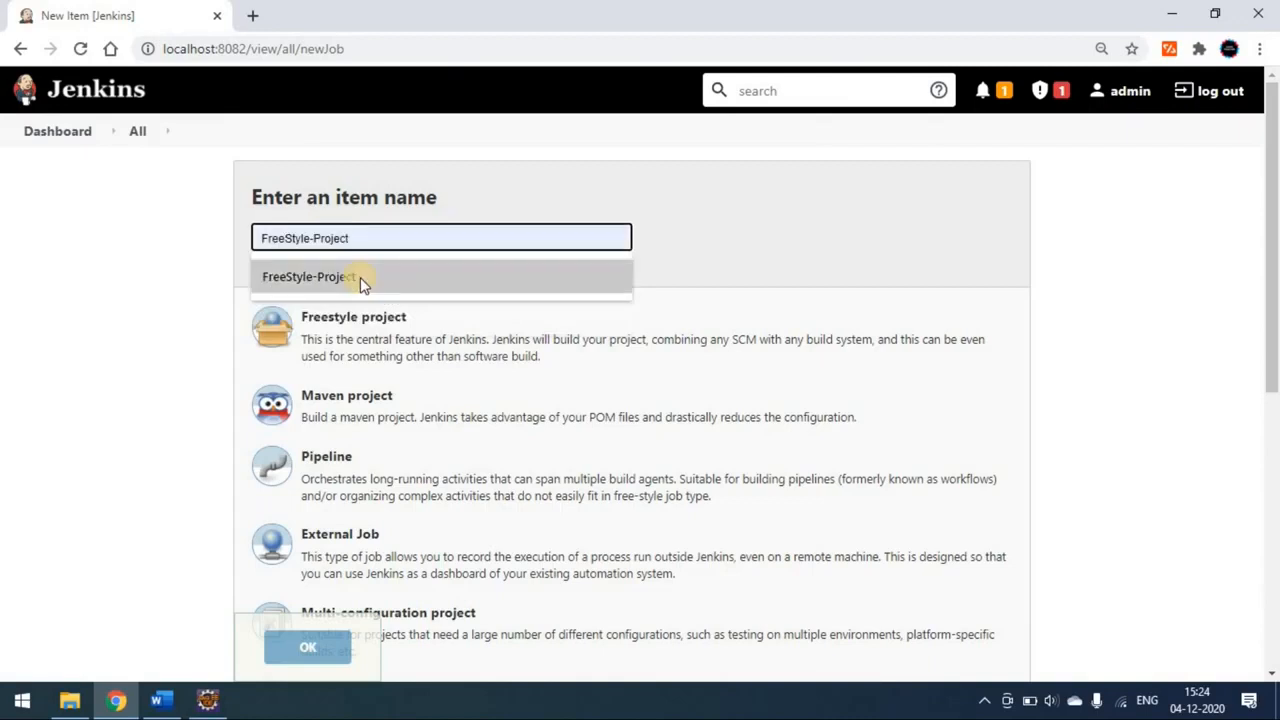
click(362, 280)
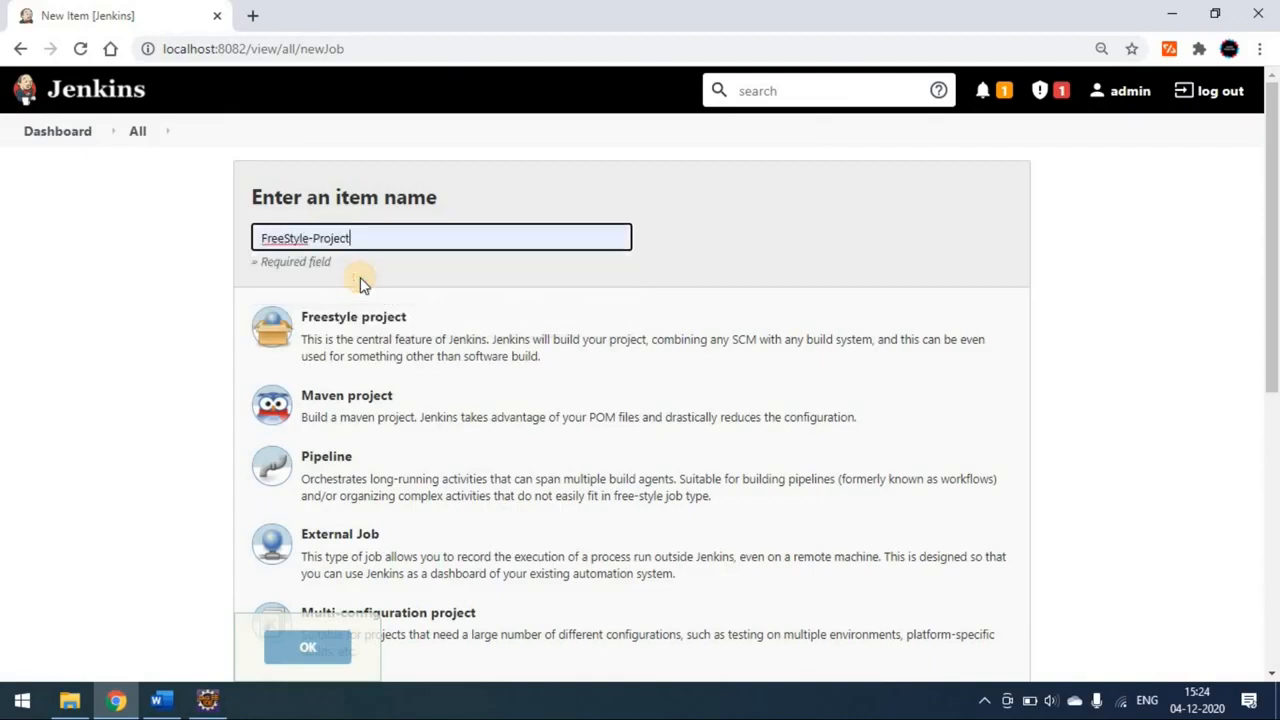
click(404, 333)
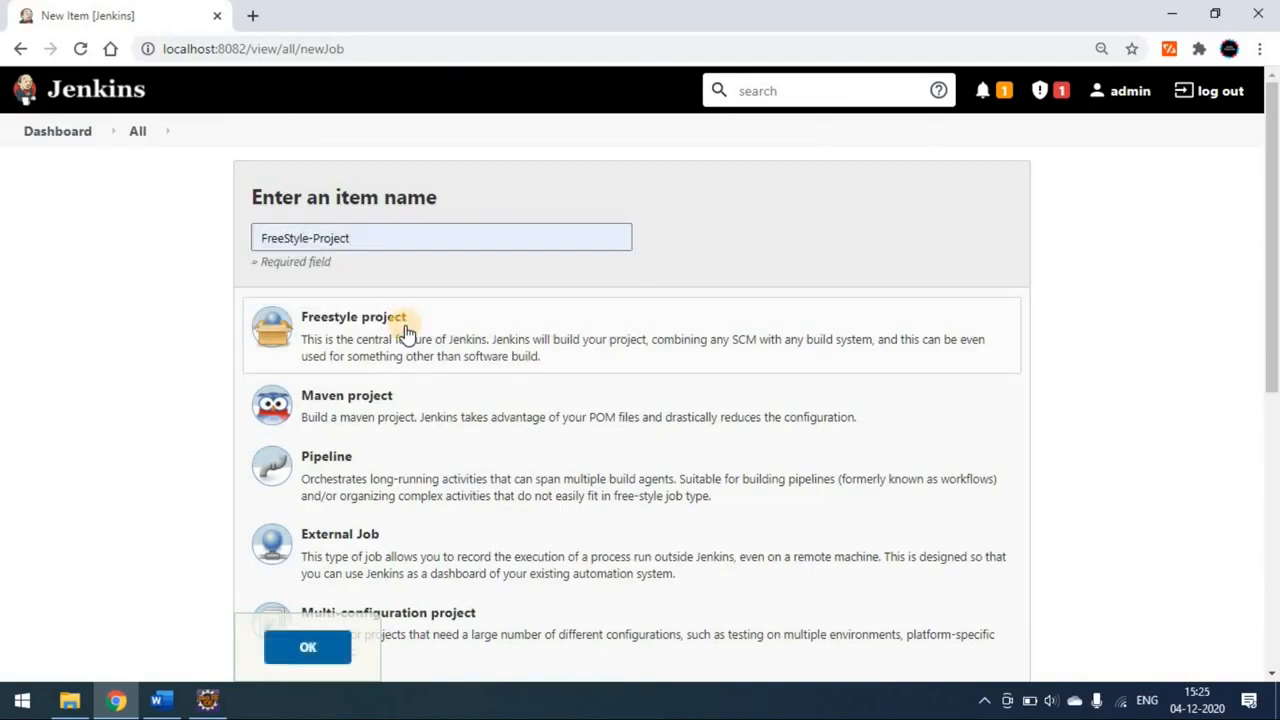
click(309, 649)
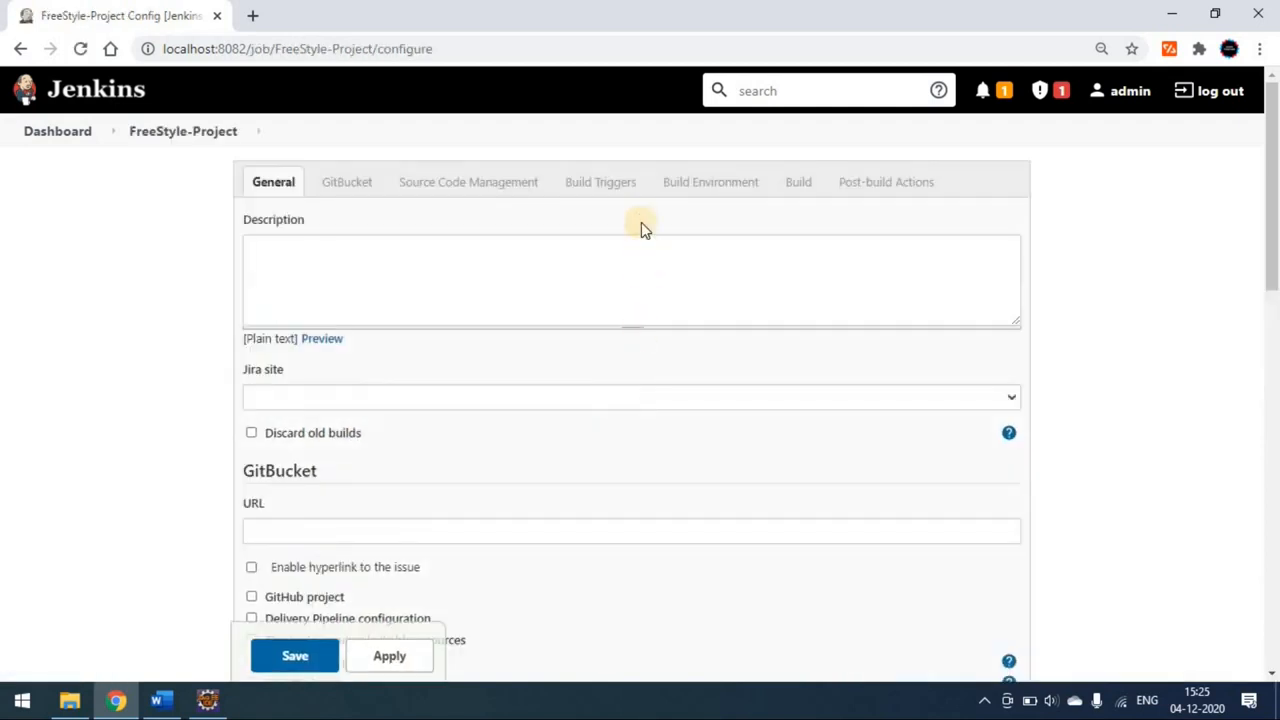
Reveal the advanced general options of FreeStyle-Project and enable Use custom workspace.
click(289, 265)
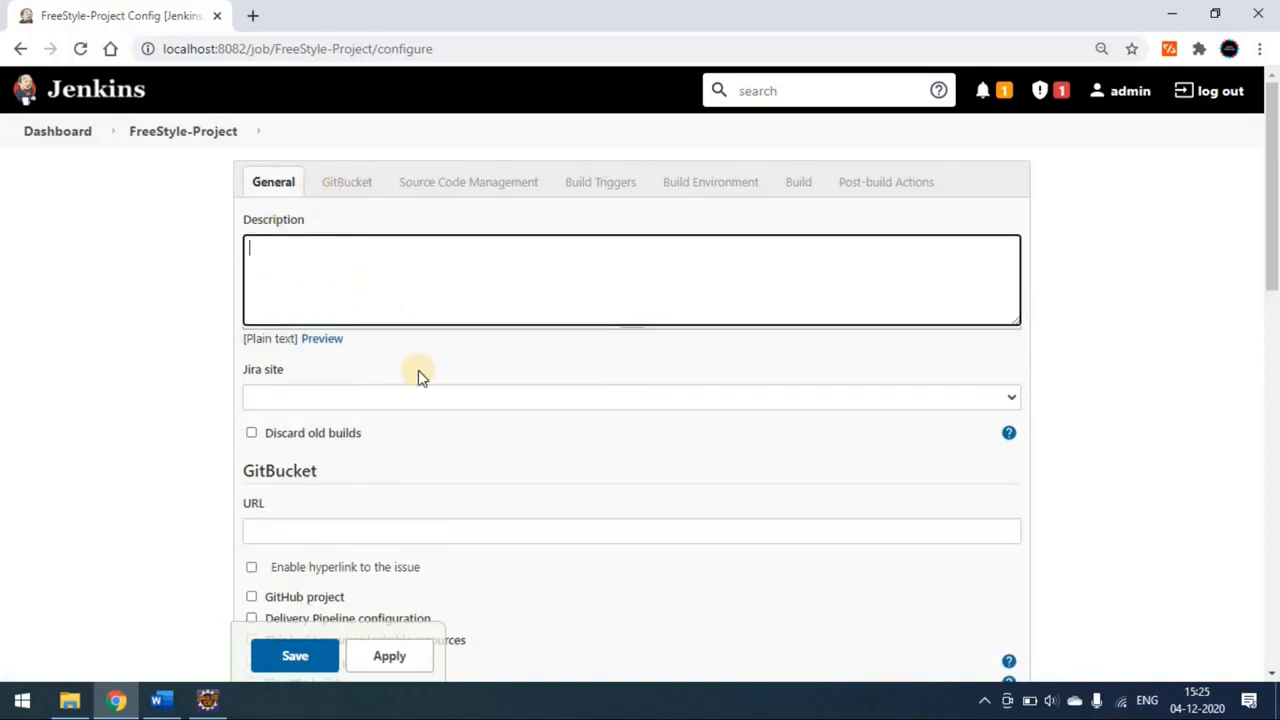
scroll(418, 374, down, 3)
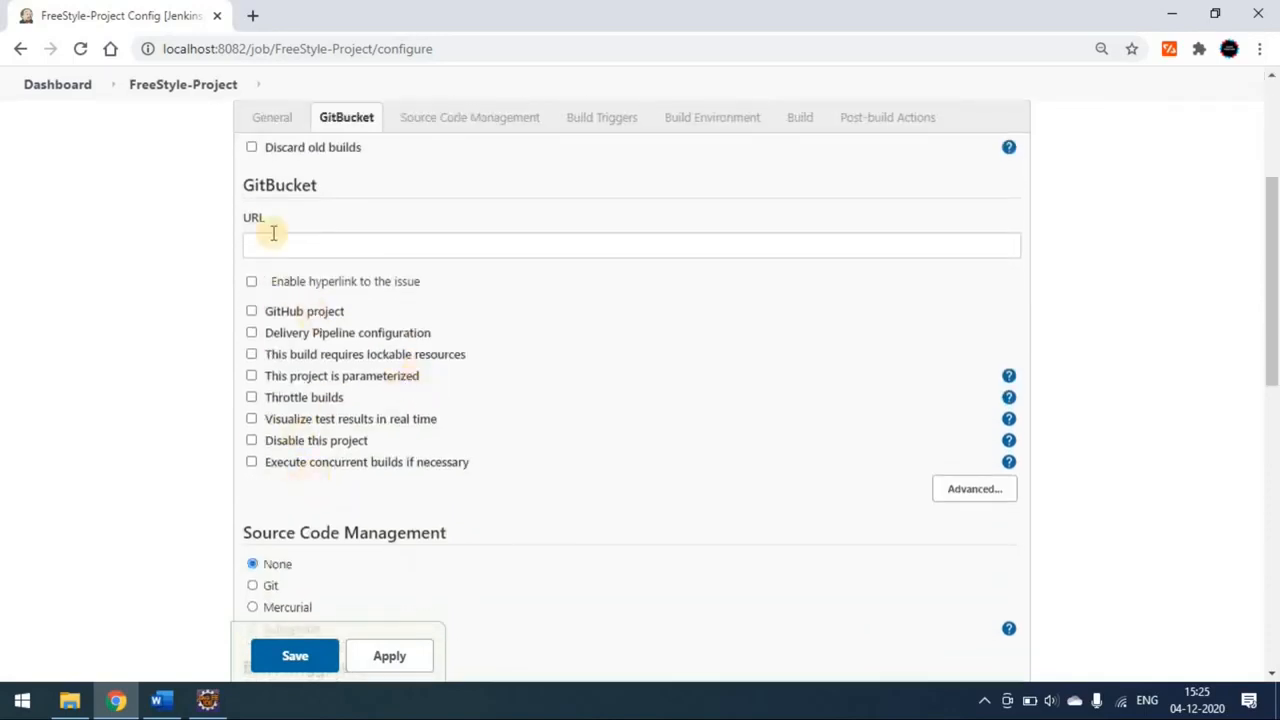
click(975, 494)
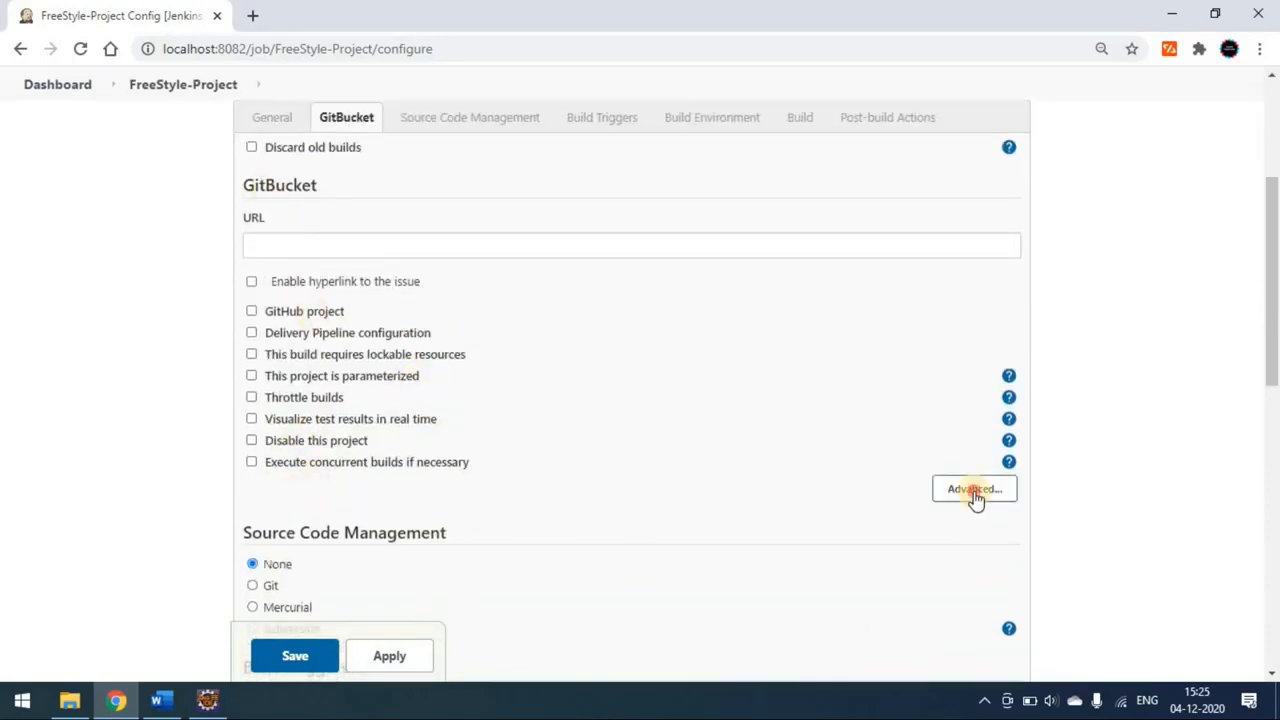
scroll(728, 517, down, 2)
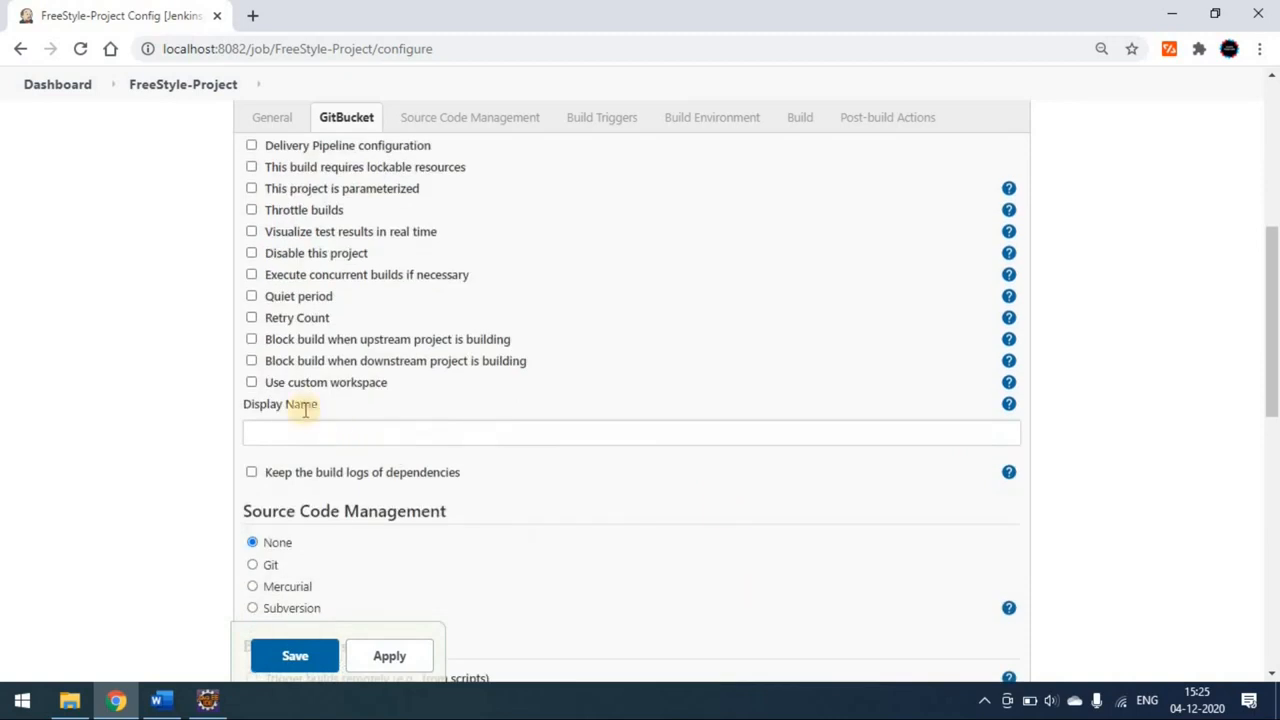
click(251, 382)
scroll(423, 314, down, 3)
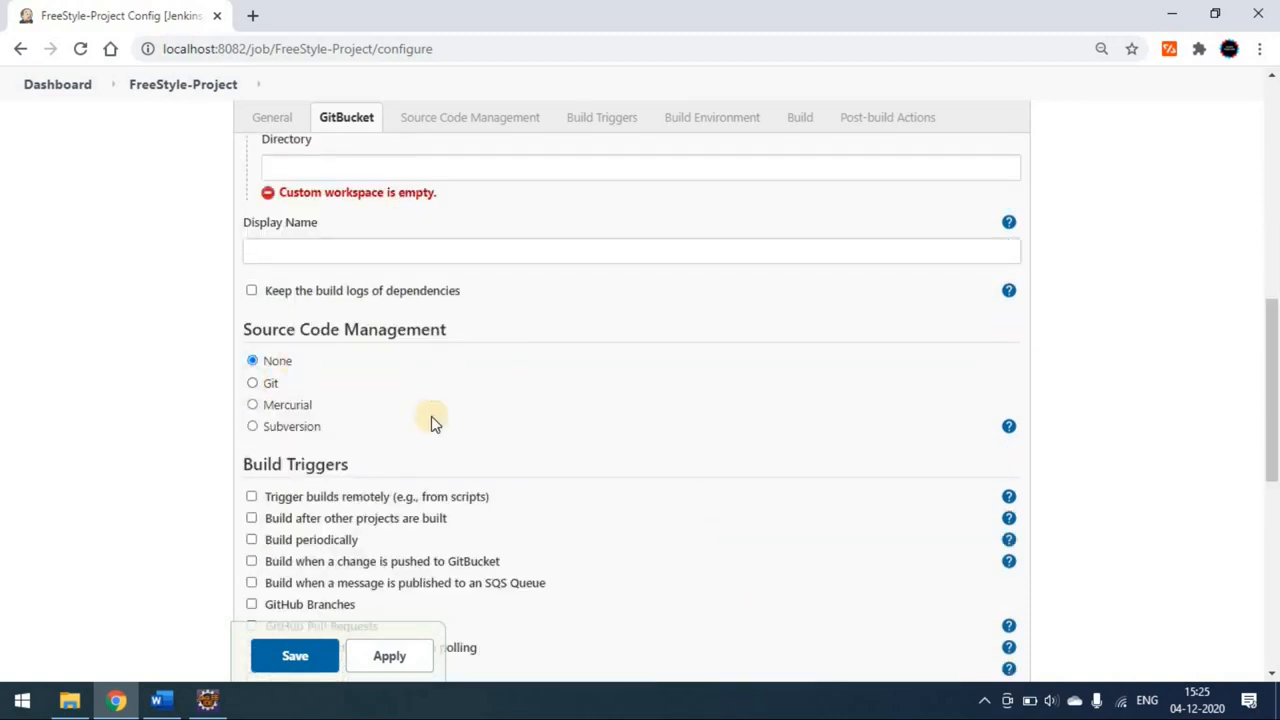
scroll(432, 422, up, 2)
Check the "Use custom workspace" instruction in the Word document and return to the Jenkins project configuration.
click(156, 700)
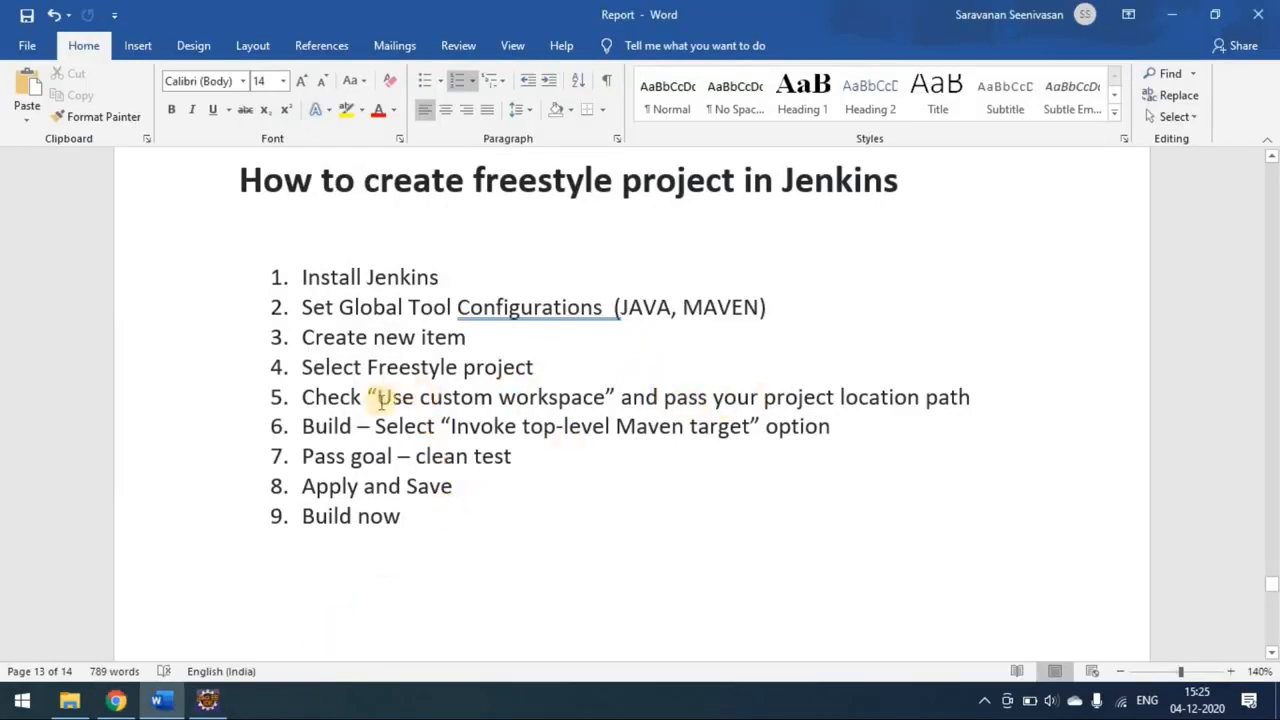
drag(377, 397, 604, 399)
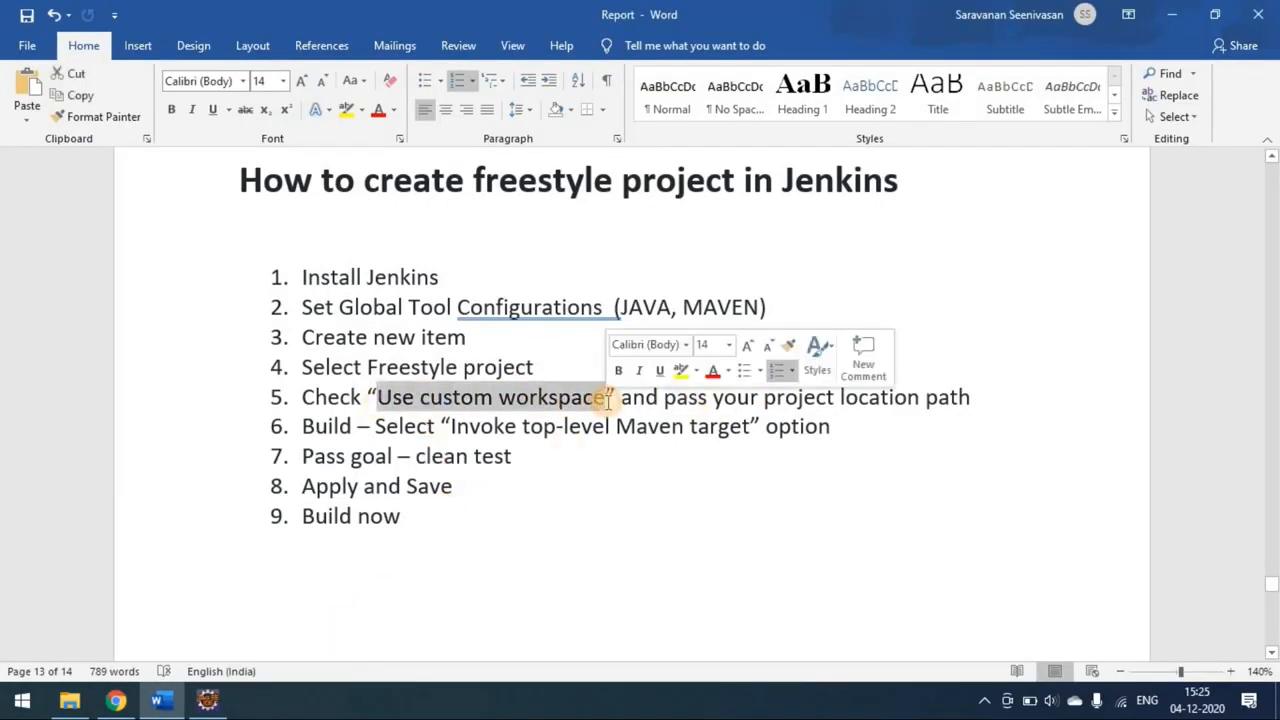
click(116, 701)
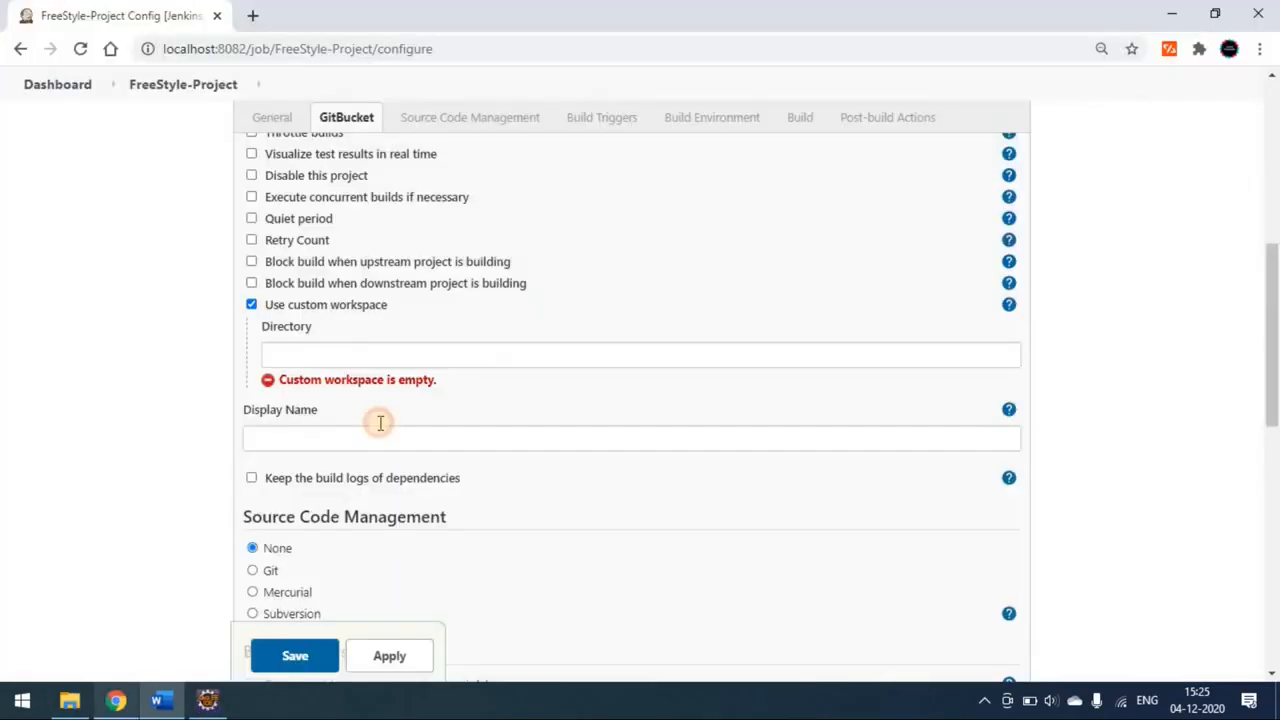
Switch to Eclipse and copy TestProject's location path from its project properties.
click(380, 356)
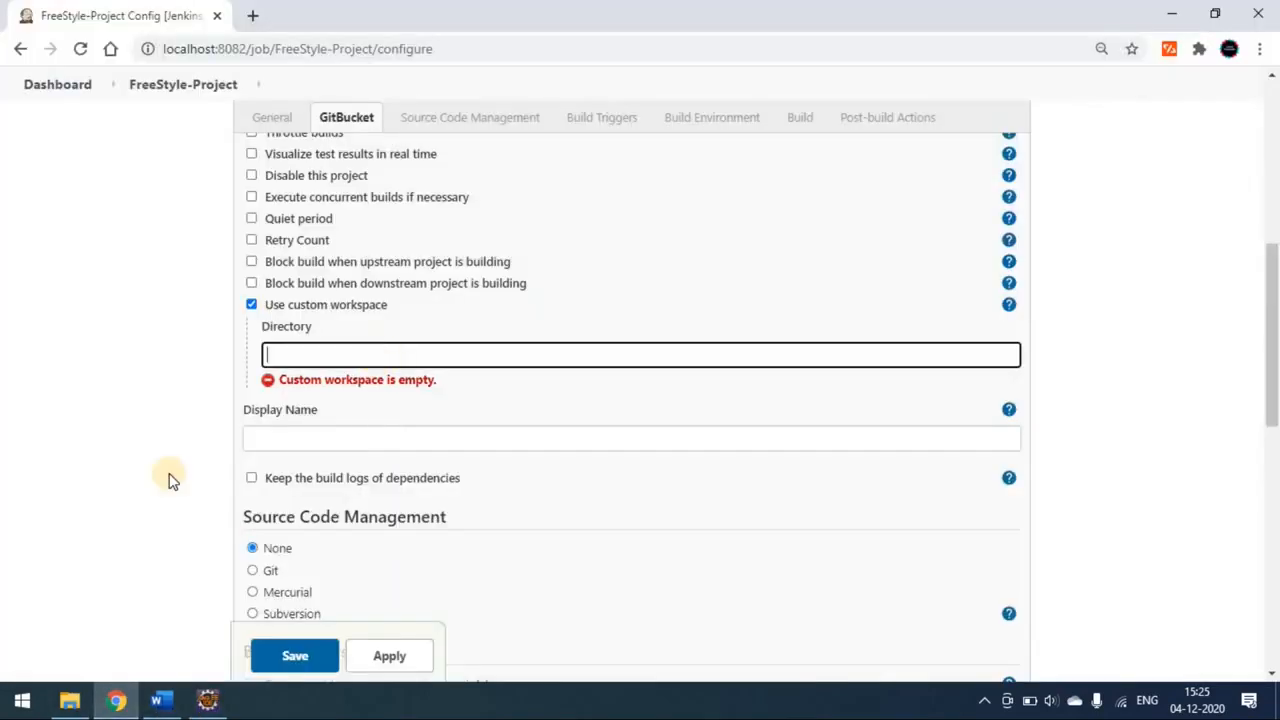
click(205, 700)
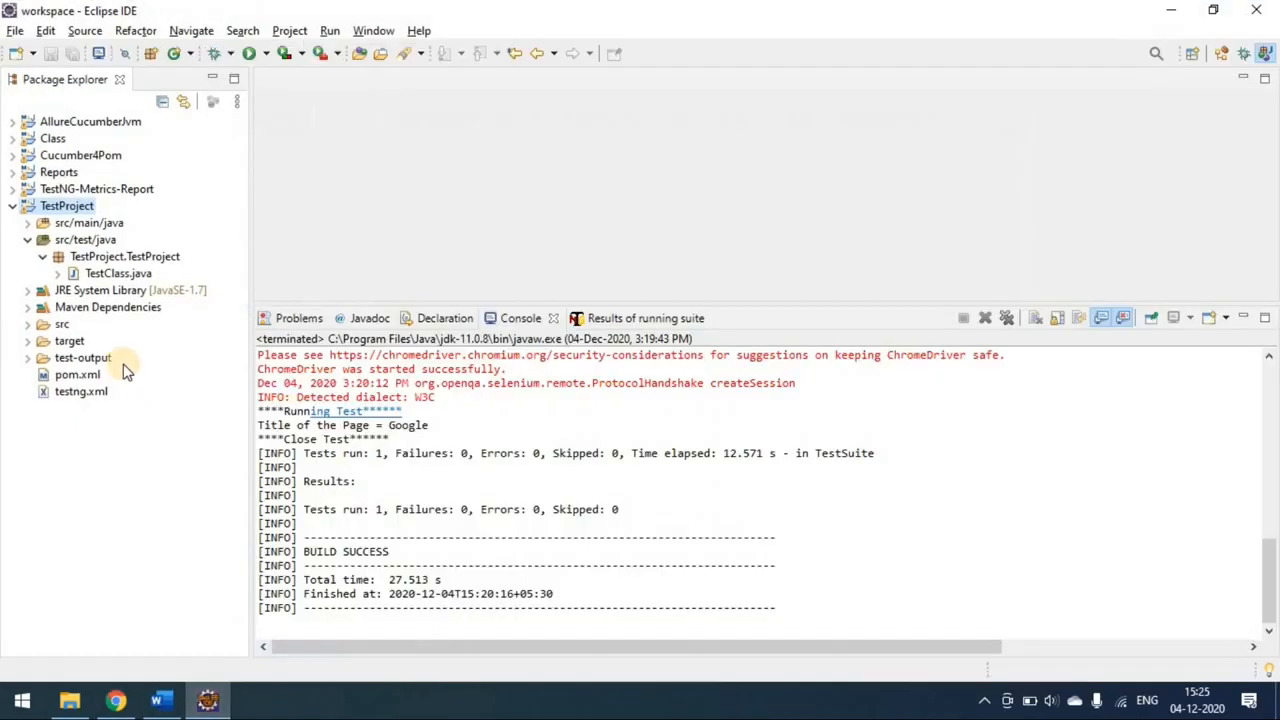
right_click(70, 208)
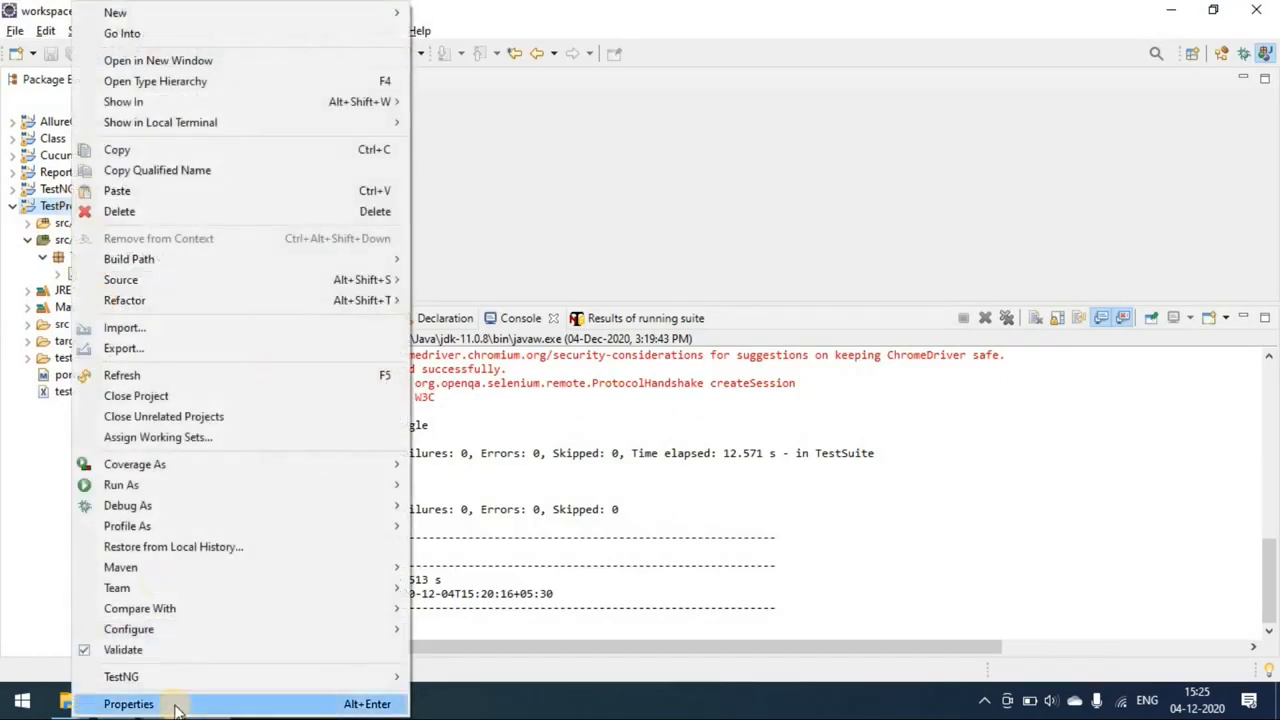
click(160, 701)
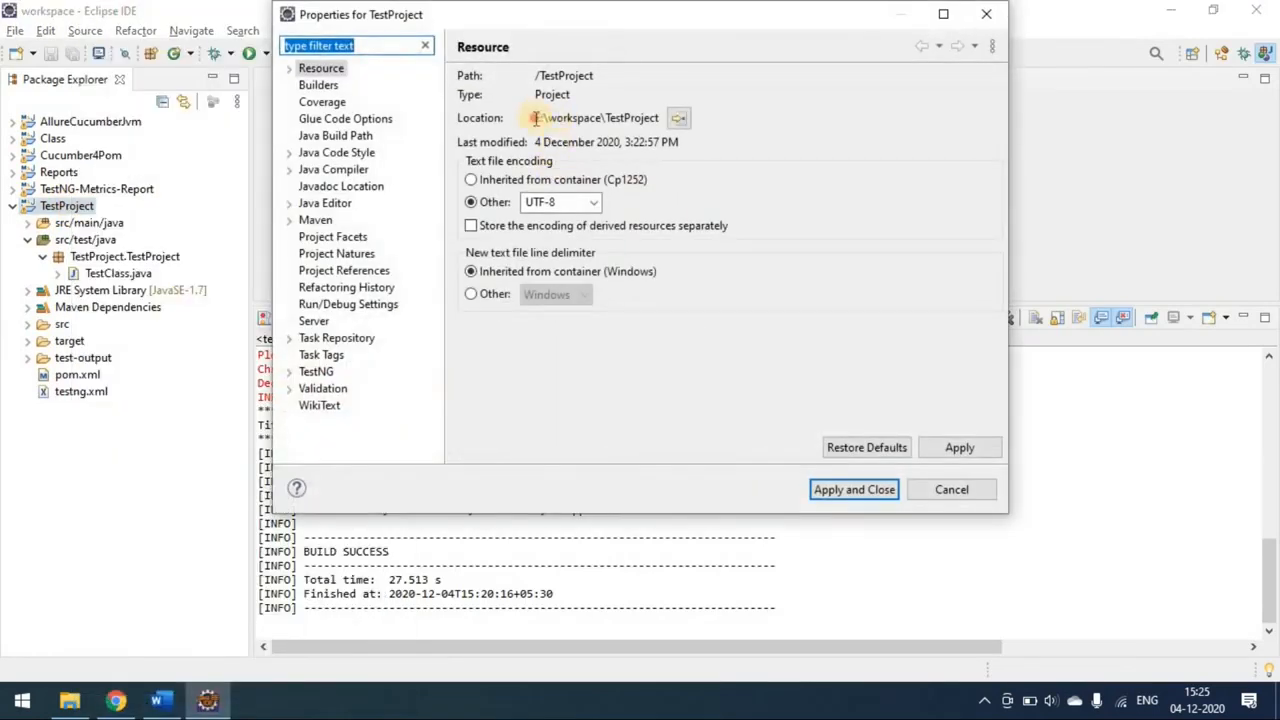
drag(535, 118, 665, 120)
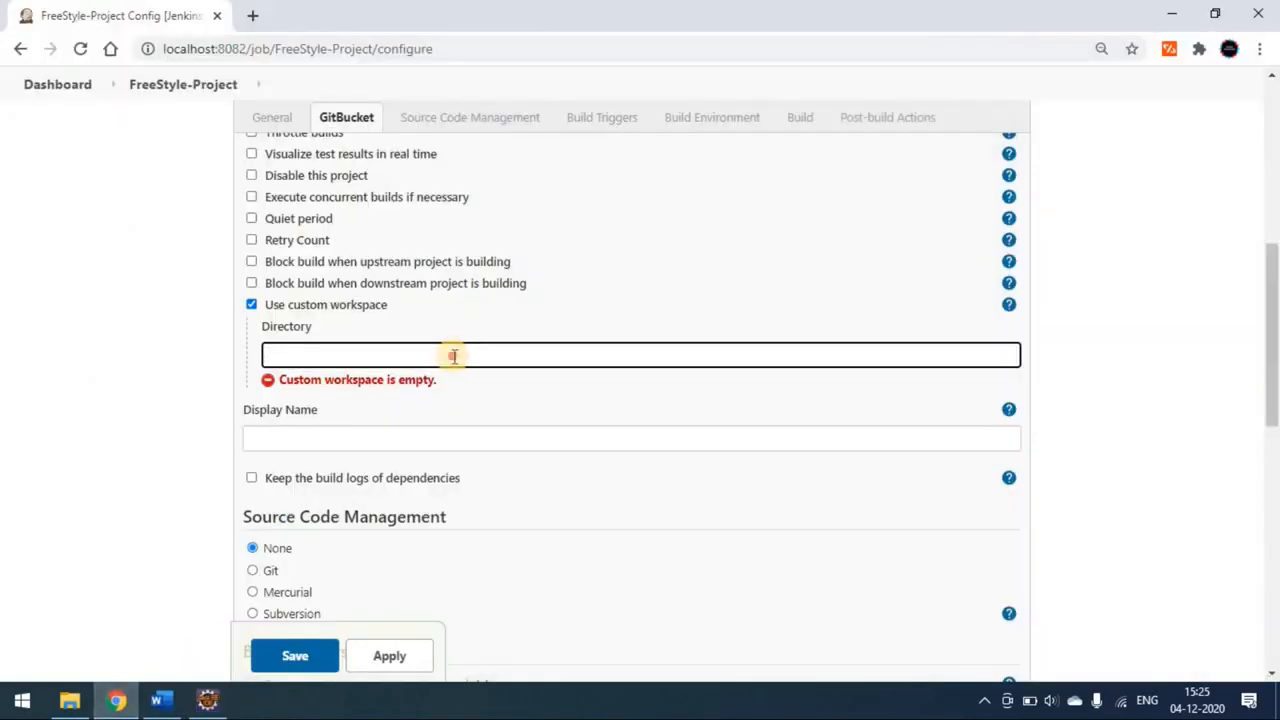
Set the custom workspace directory in the Jenkins project to E:\workspace\TestProject.
text(E:\workspace\TestProject)
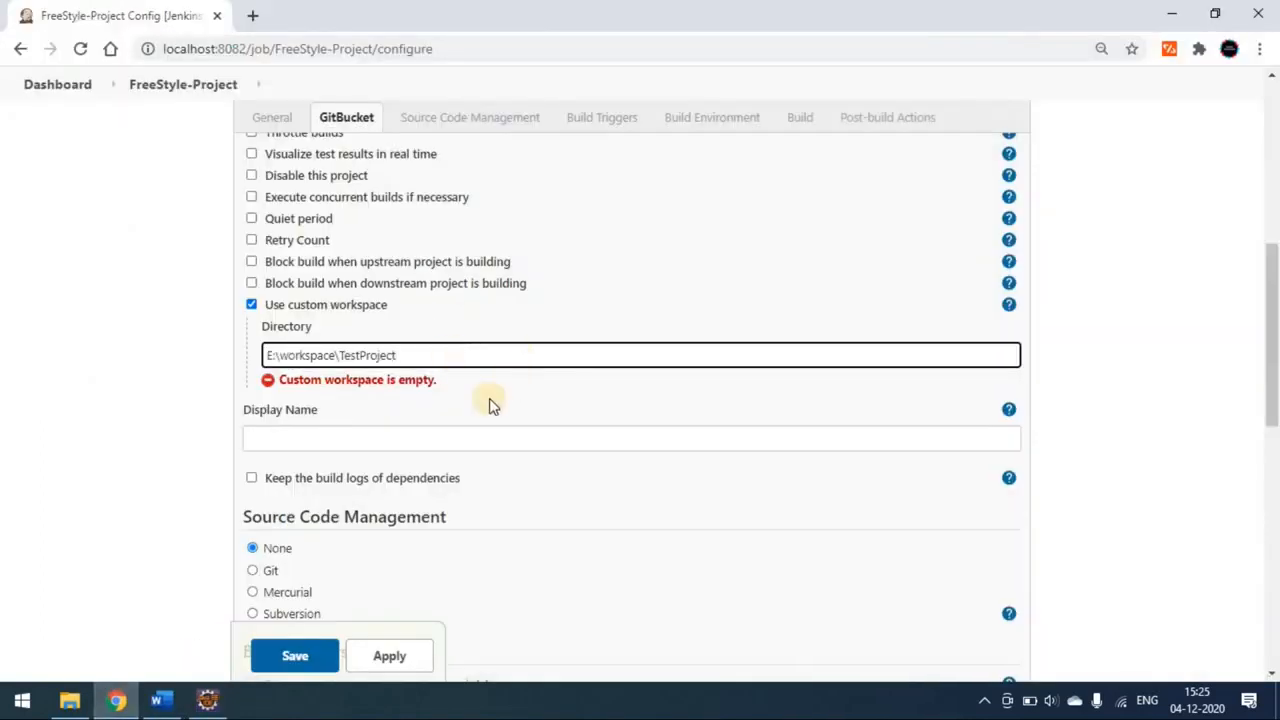
click(425, 440)
scroll(229, 214, up, 3)
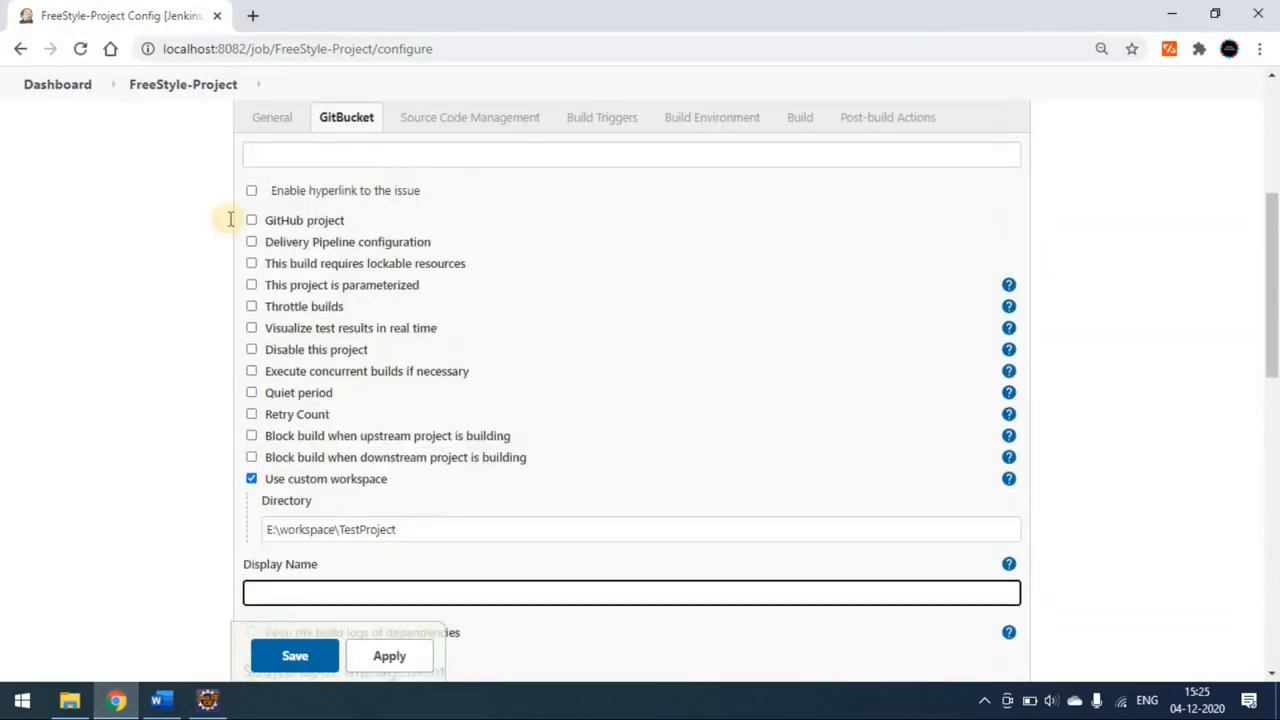
Add an "Invoke top-level Maven targets" build step to the Build section of FreeStyle-Project.
scroll(196, 176, down, 3)
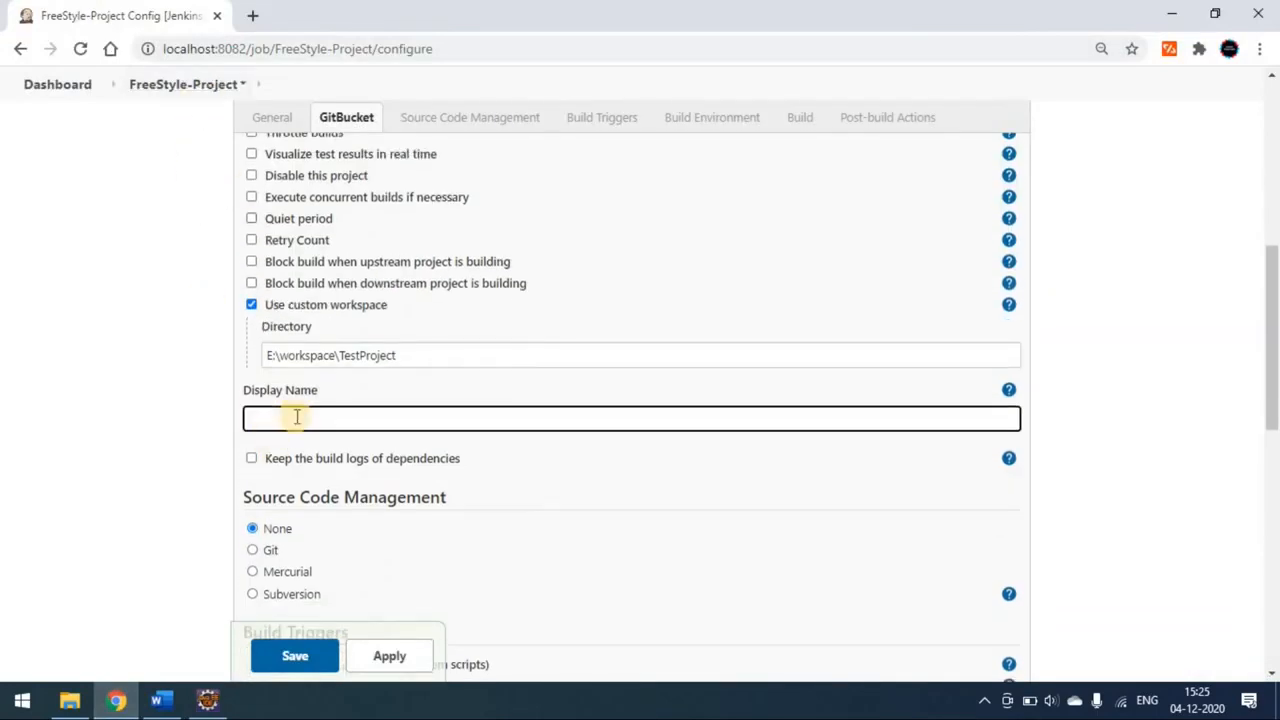
scroll(608, 452, down, 3)
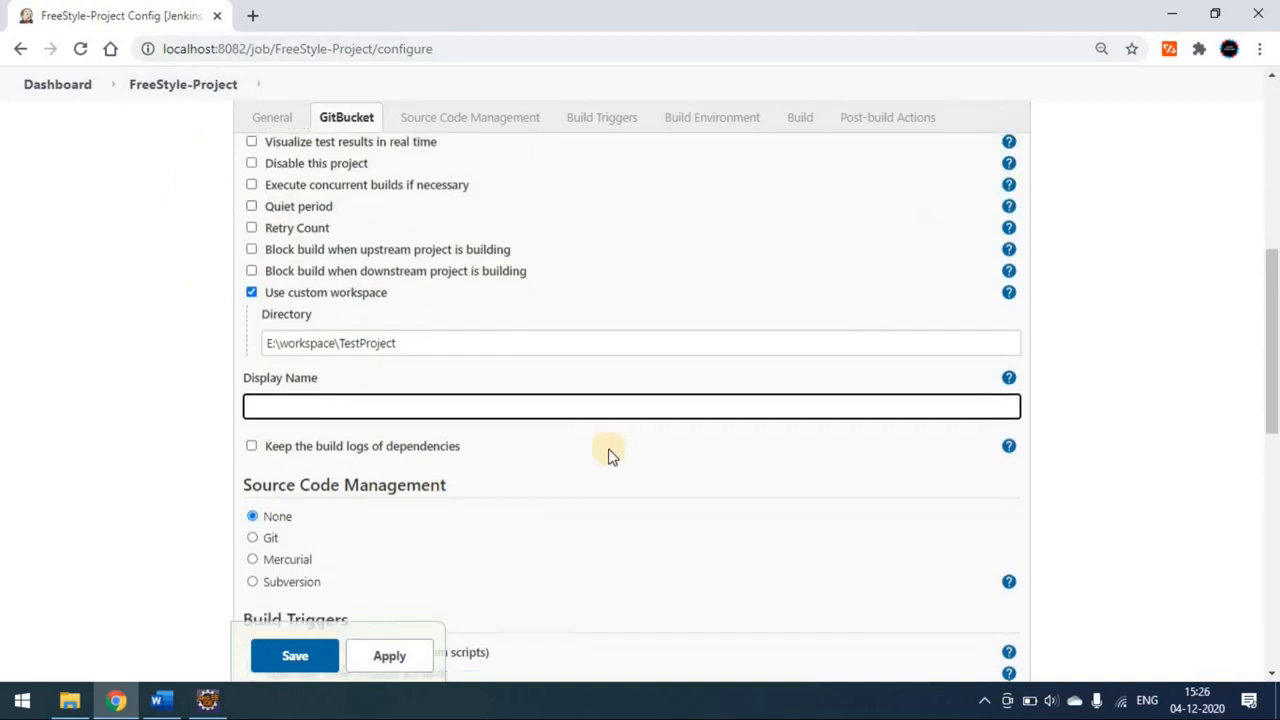
scroll(565, 420, down, 5)
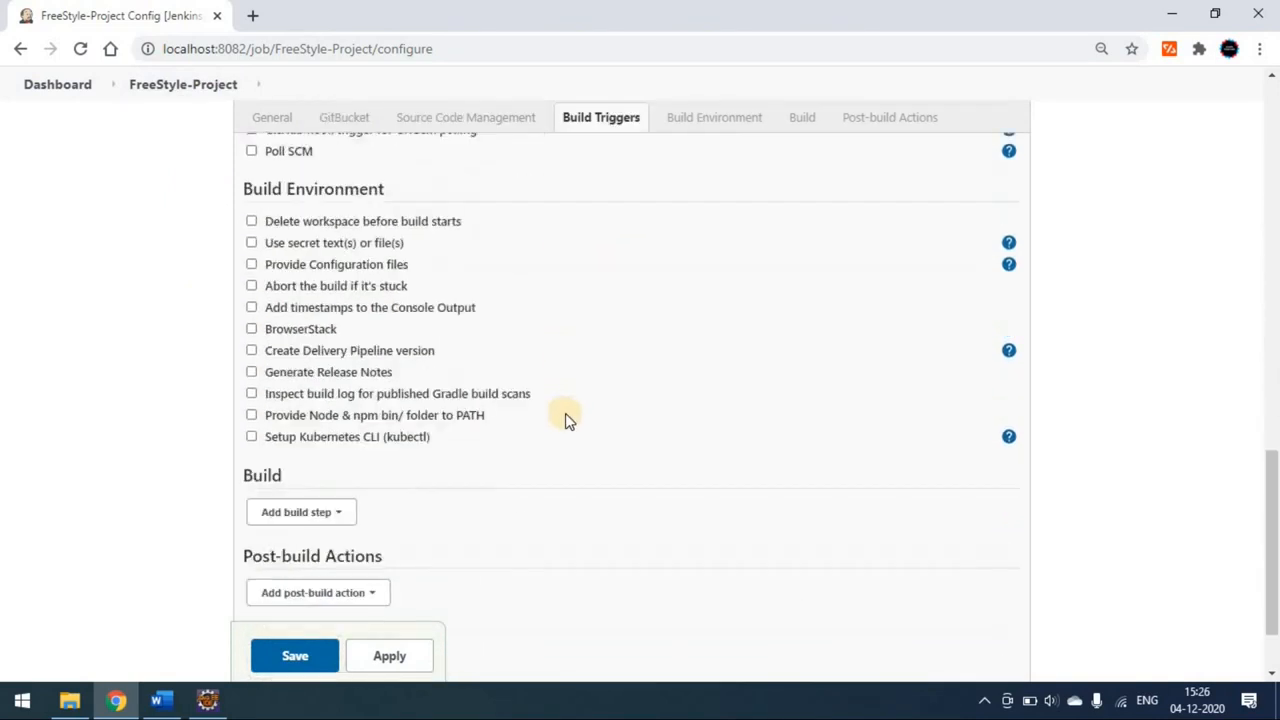
click(316, 456)
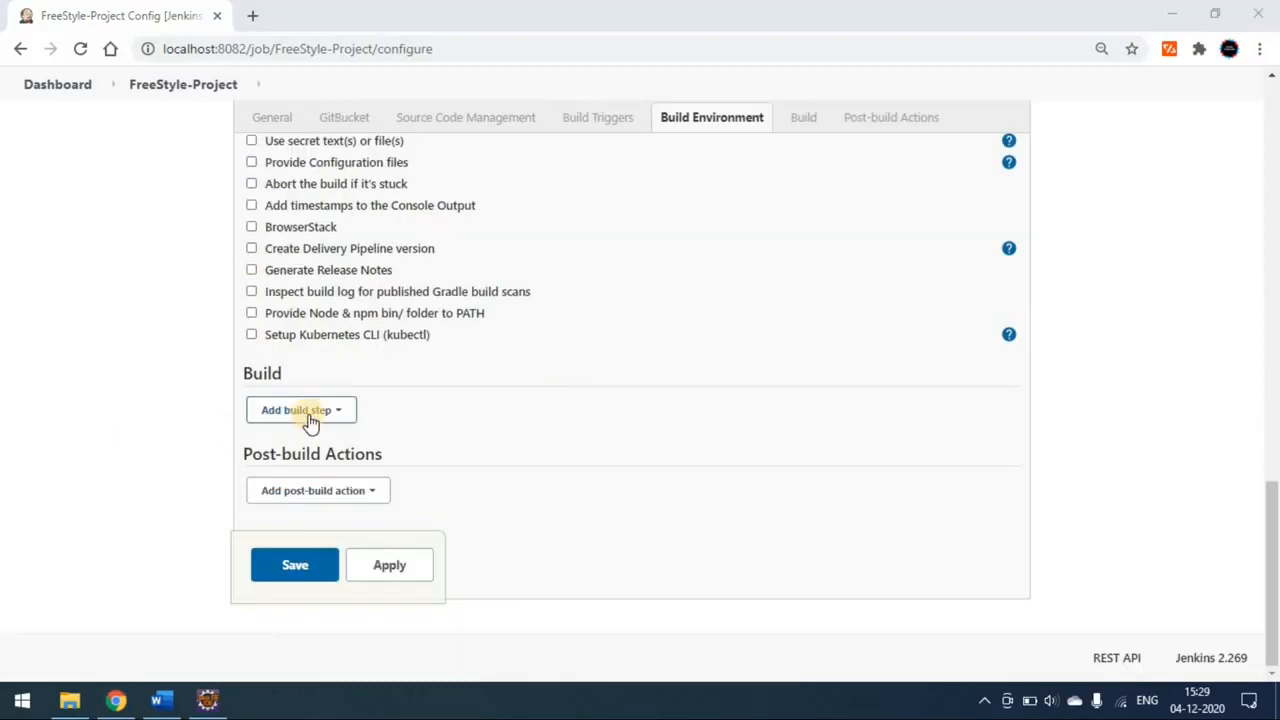
click(310, 420)
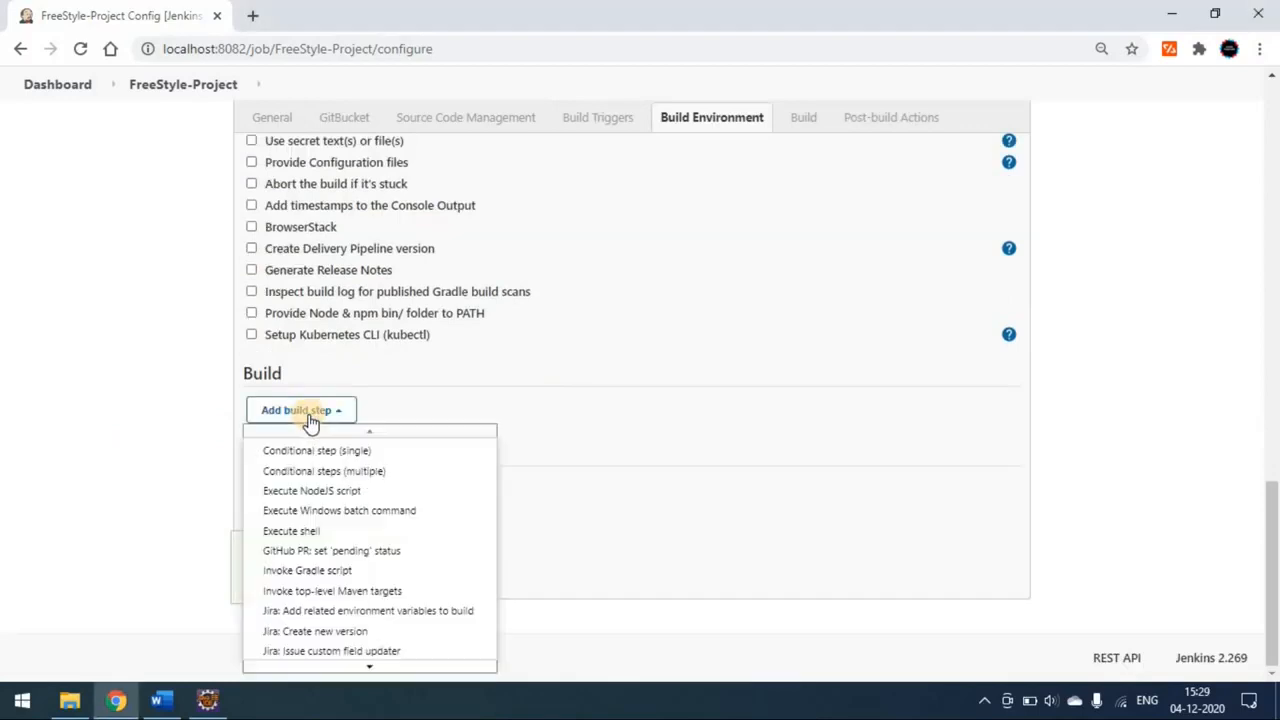
click(375, 595)
Check the Maven target and goal instructions in the Word document and return to the Jenkins project configuration.
click(157, 700)
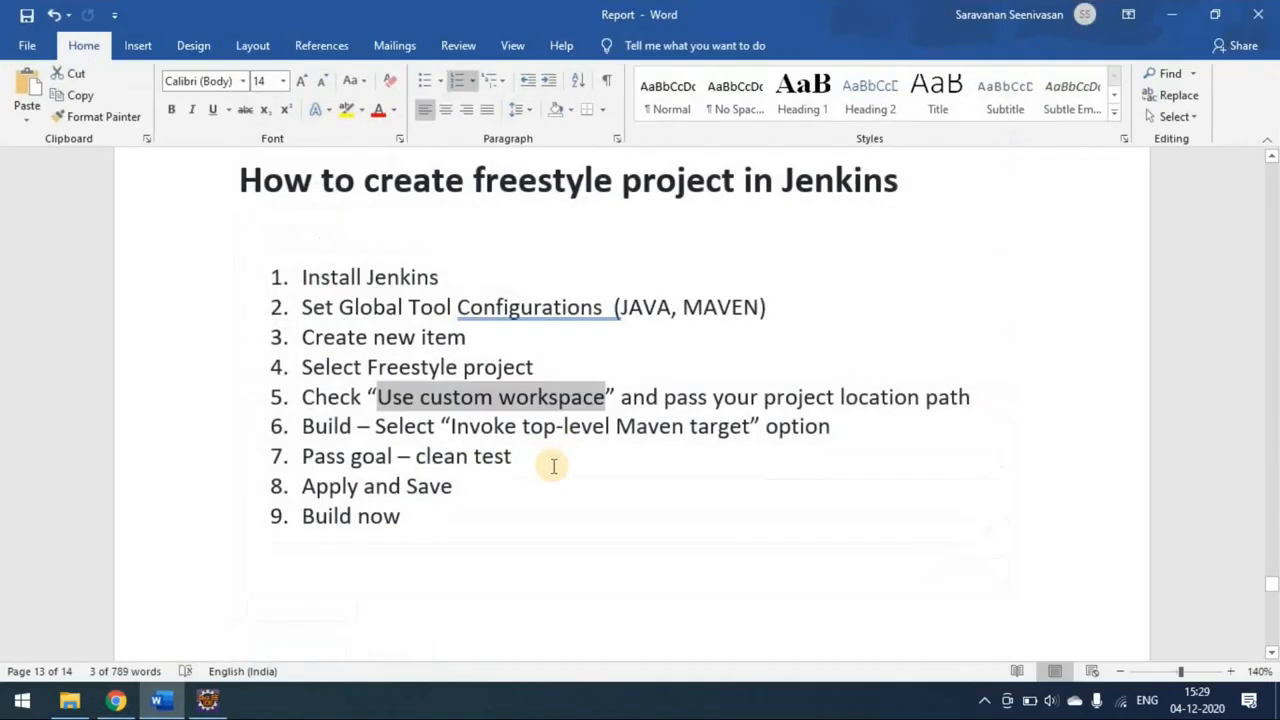
click(564, 483)
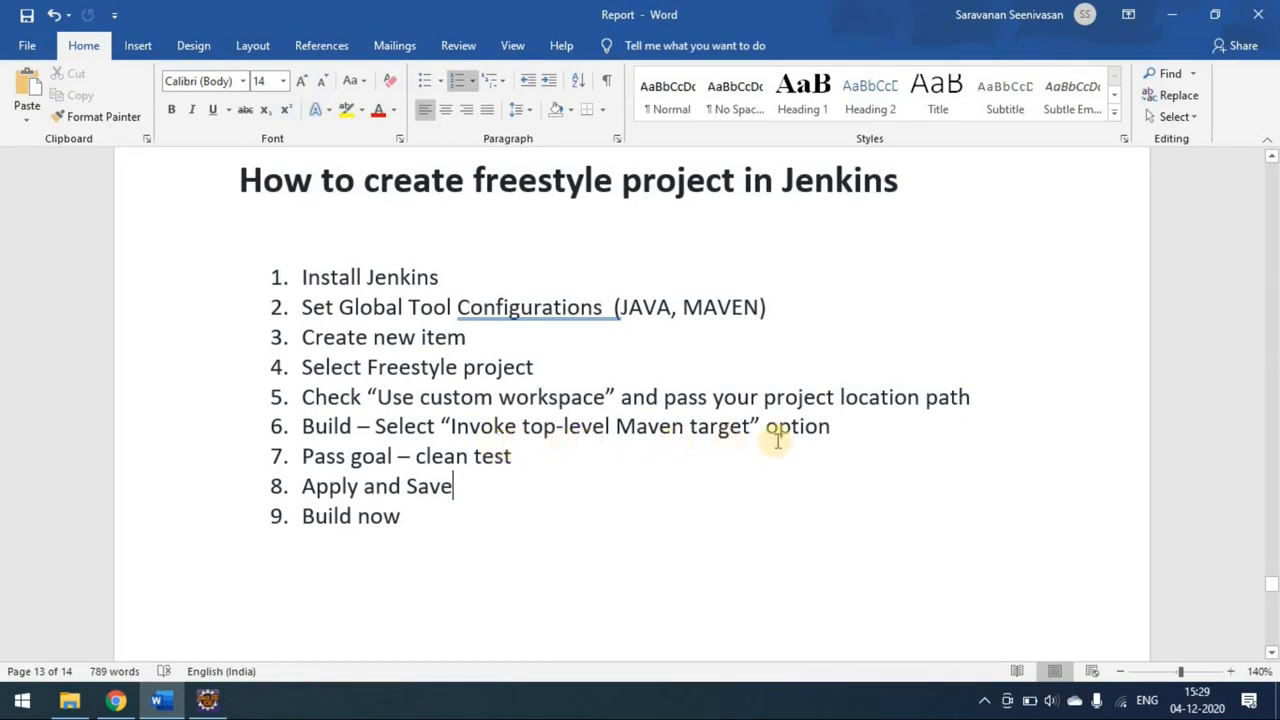
click(116, 700)
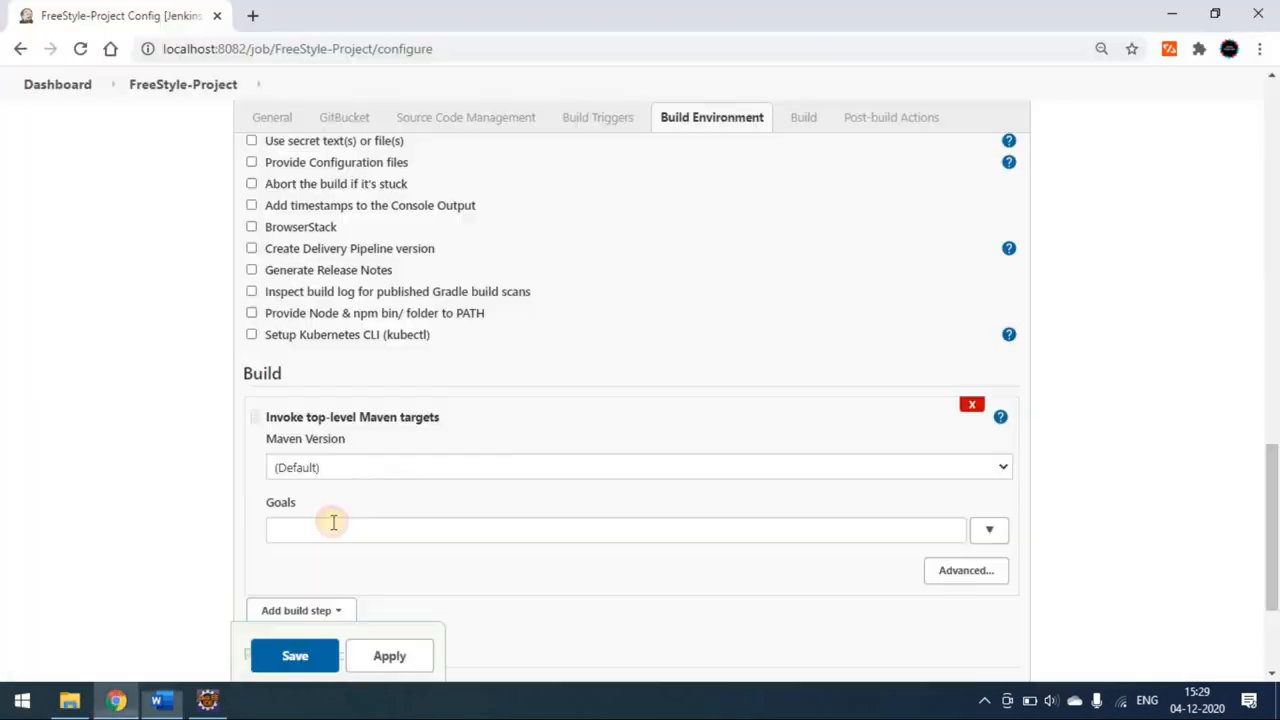
Keep the Maven Version at (Default) and set the build step's goals to "clean test".
click(349, 470)
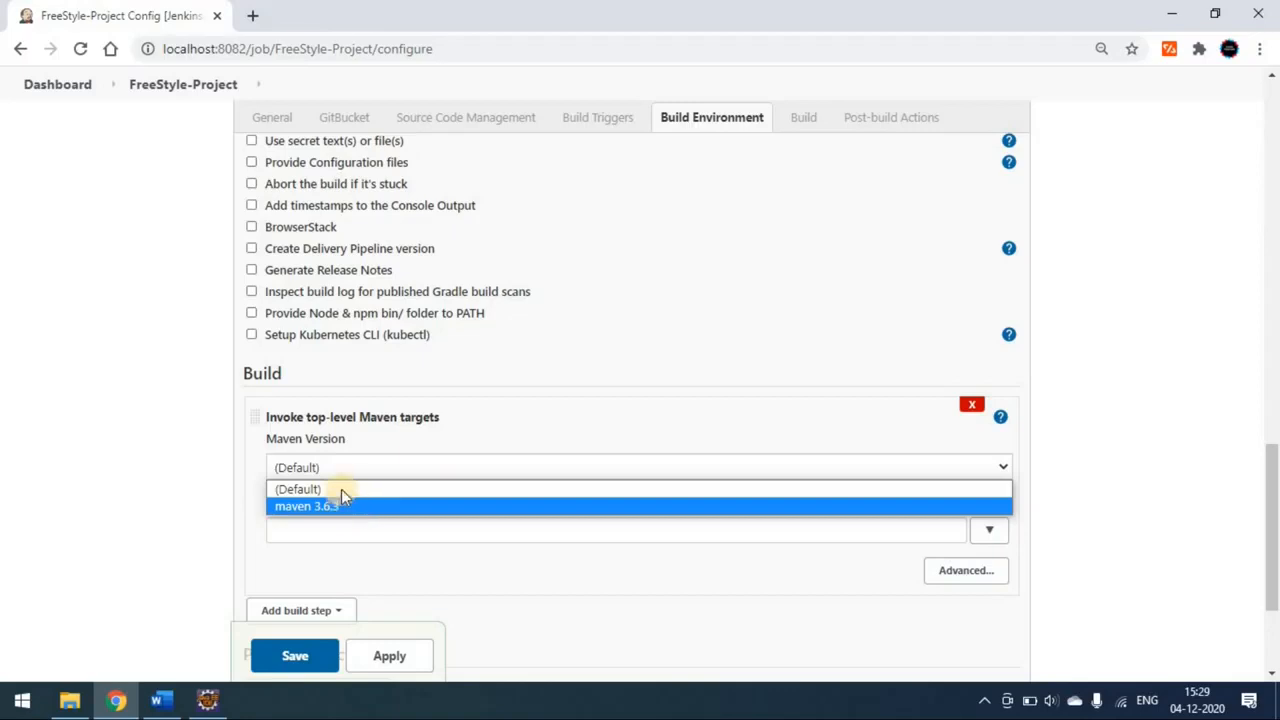
click(341, 489)
click(323, 531)
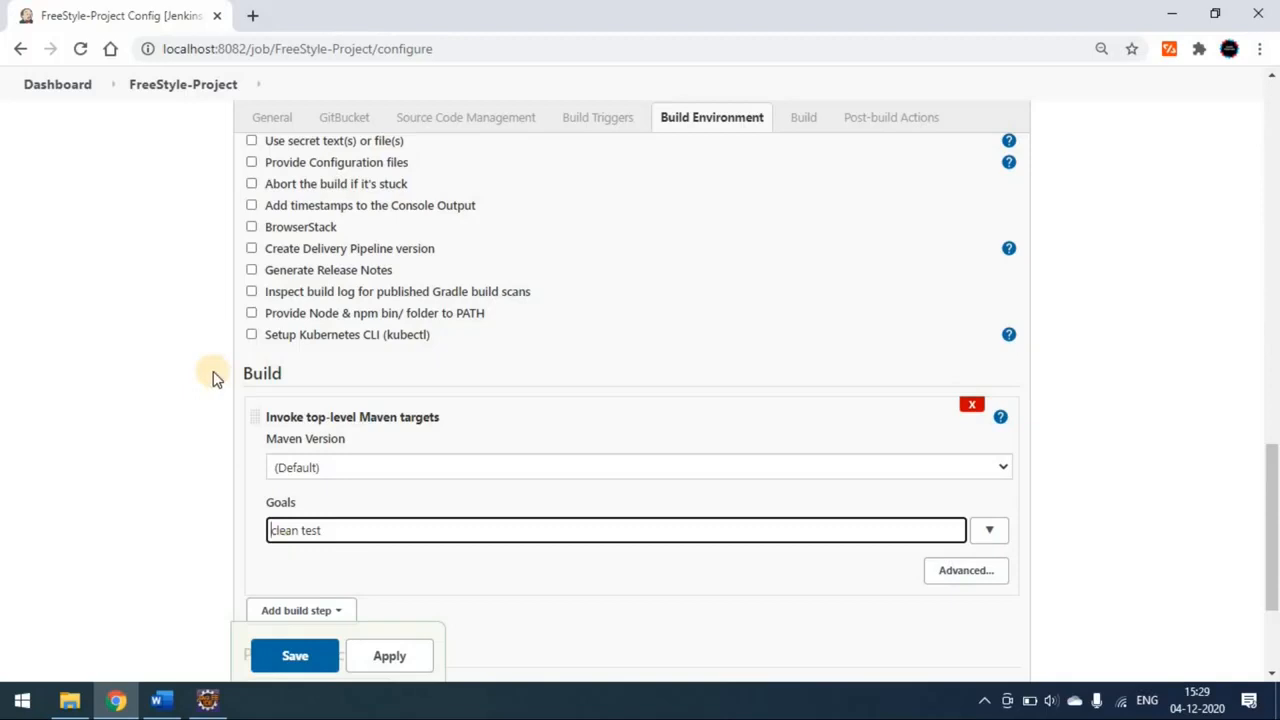
Apply and save the FreeStyle-Project configuration.
scroll(212, 378, down, 1)
scroll(330, 520, down, 1)
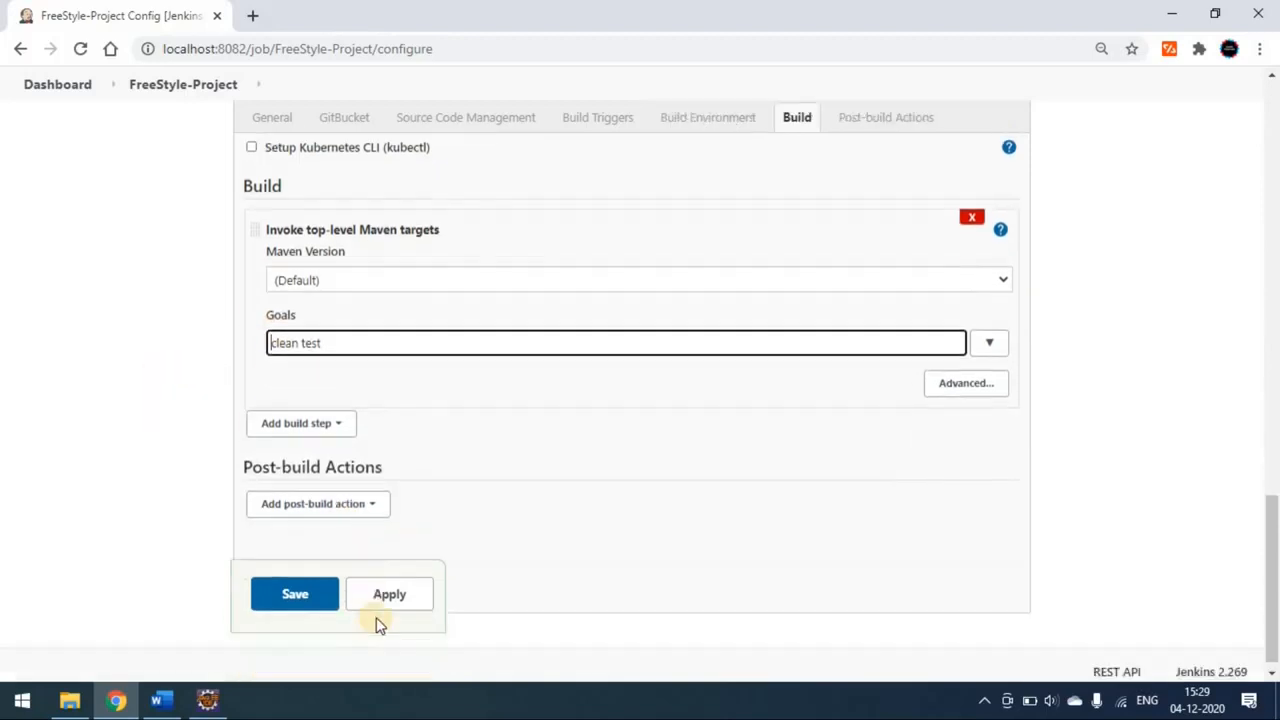
click(387, 572)
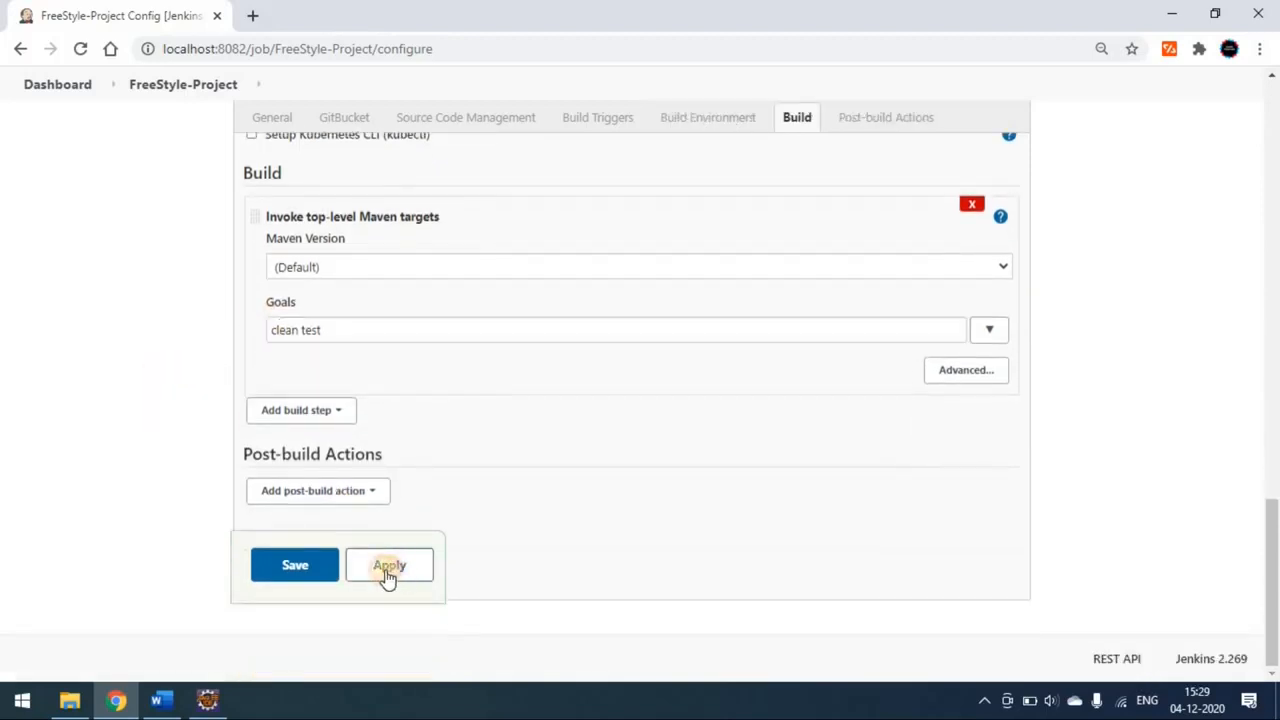
click(309, 574)
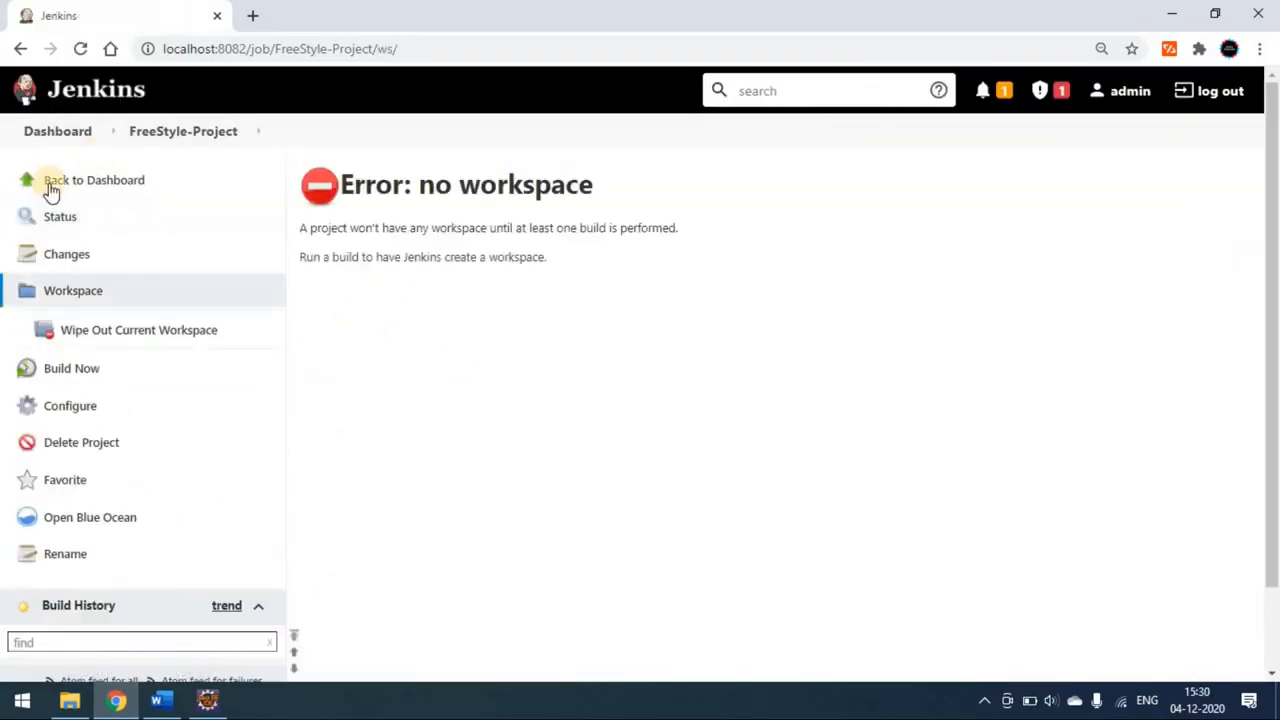
Go to the main page of FreeStyle-Project and start a build.
click(65, 183)
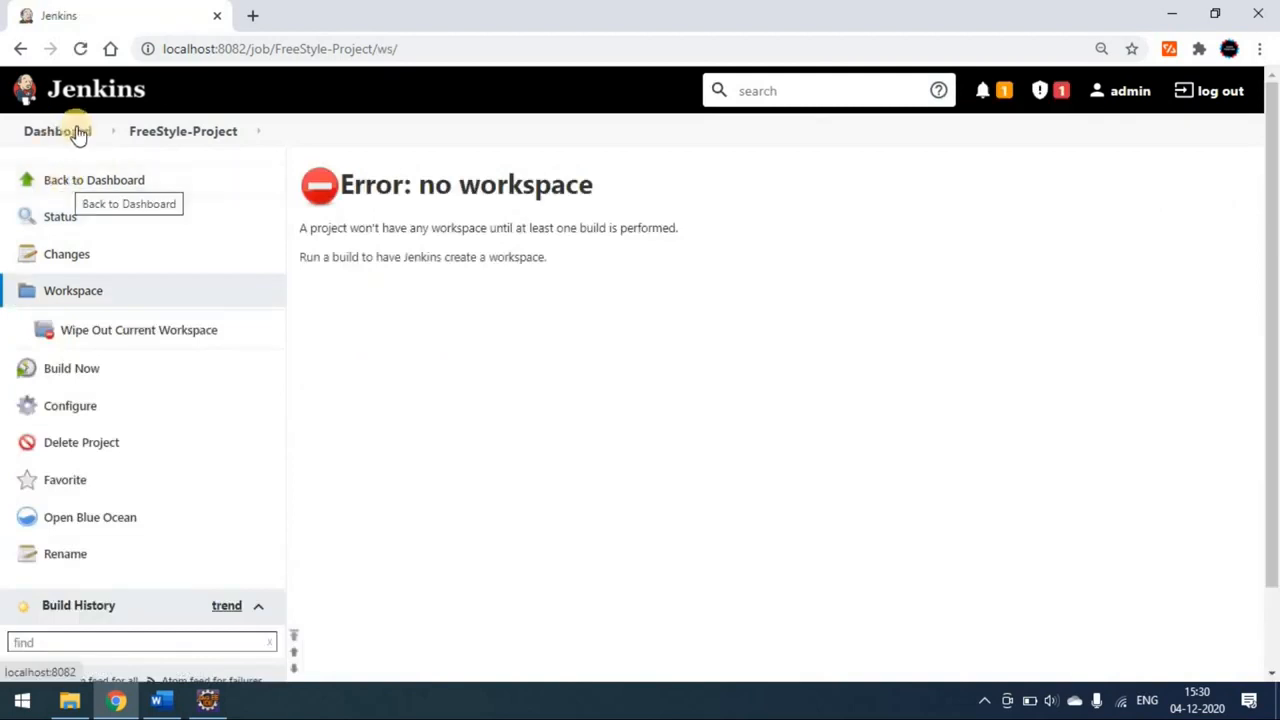
click(150, 135)
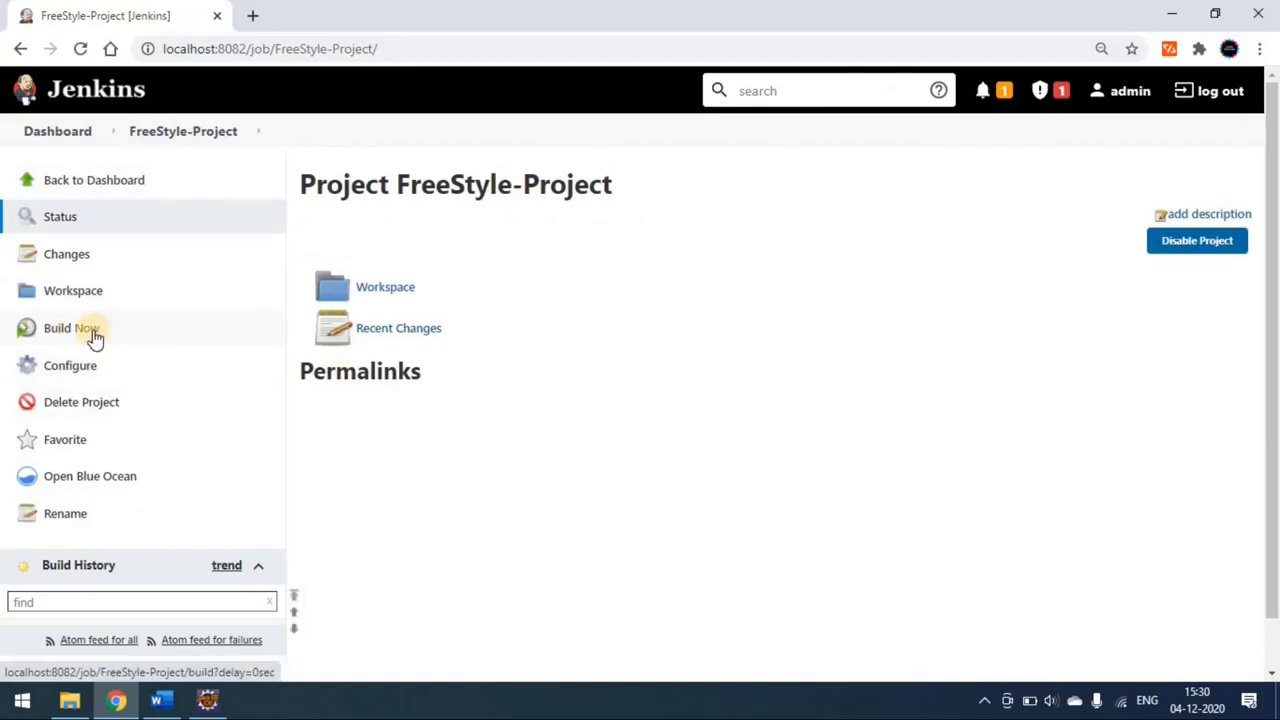
click(85, 337)
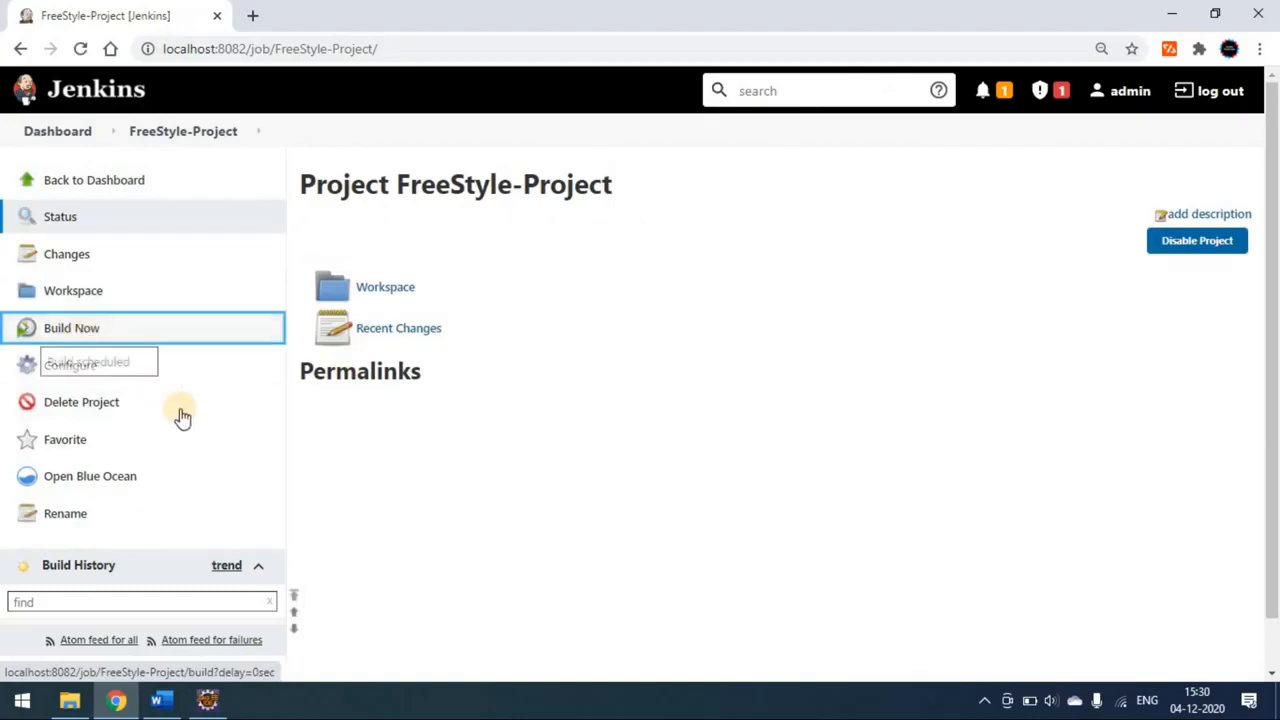
Open the console output of build #1 from the build history.
scroll(191, 425, down, 2)
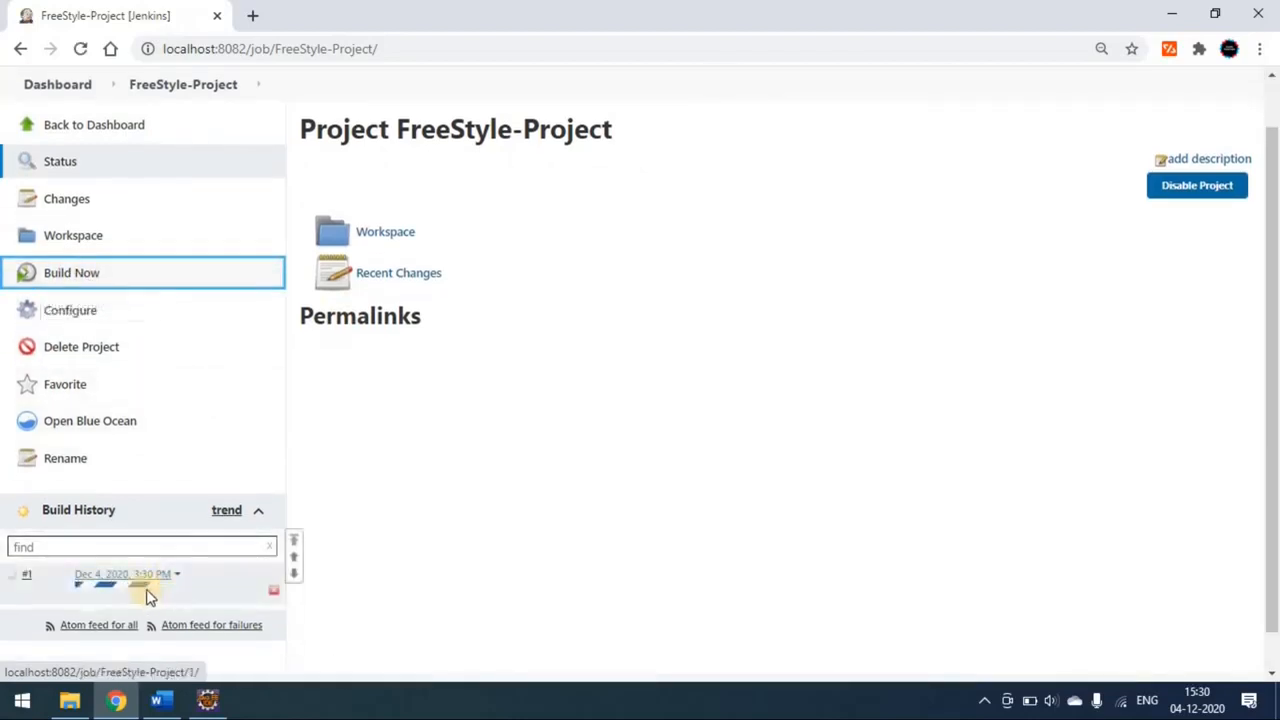
click(178, 578)
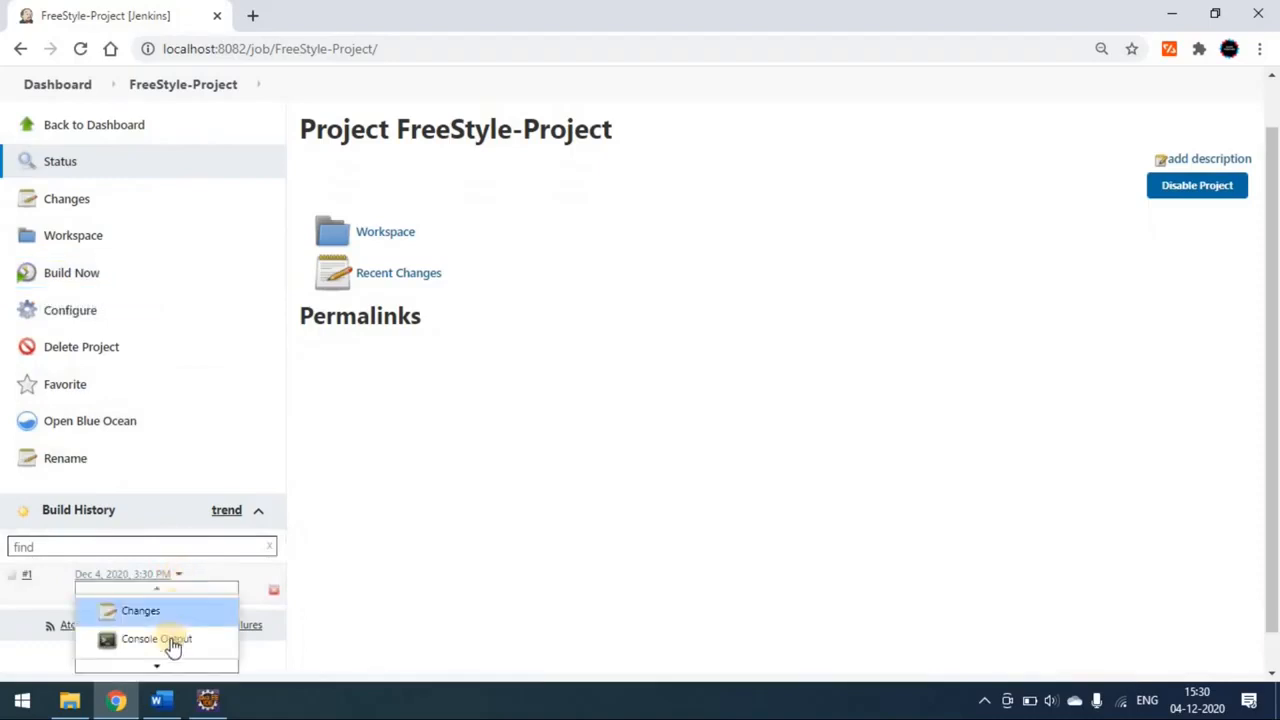
click(165, 639)
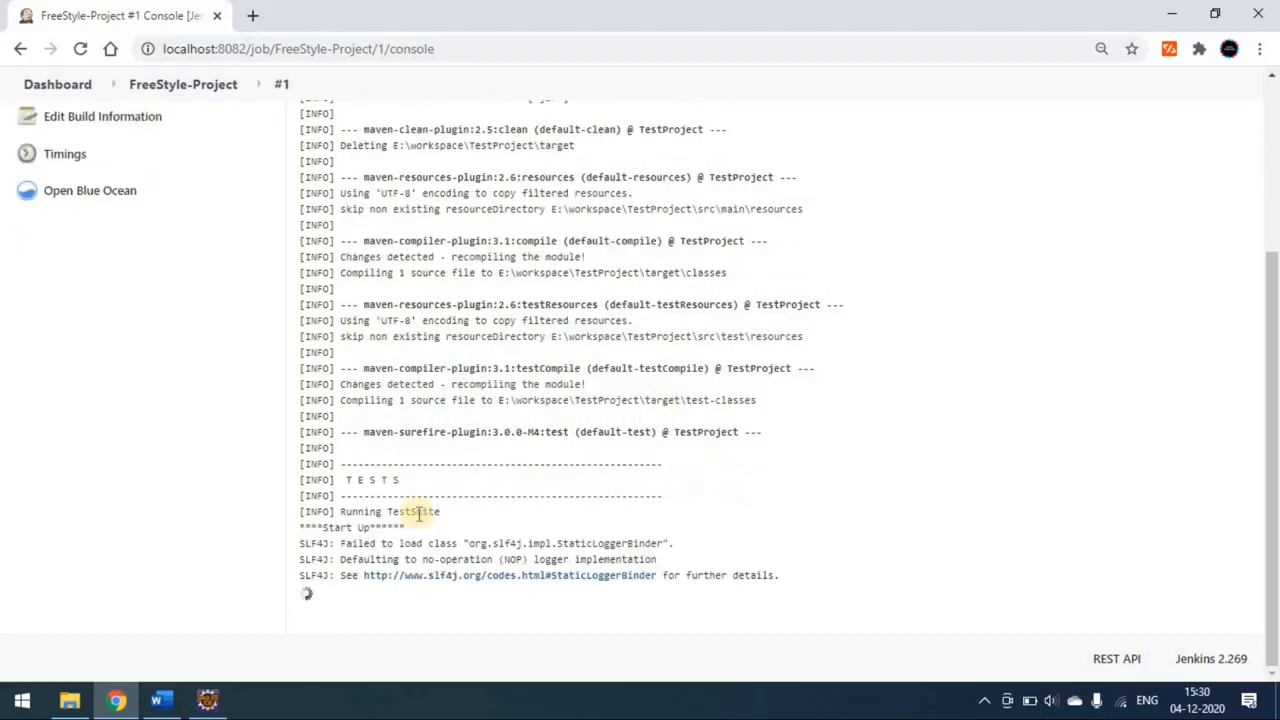
Examine the console log of build #1 for the test start-up, ChromeDriver launch, test results and final build status.
drag(280, 468, 663, 469)
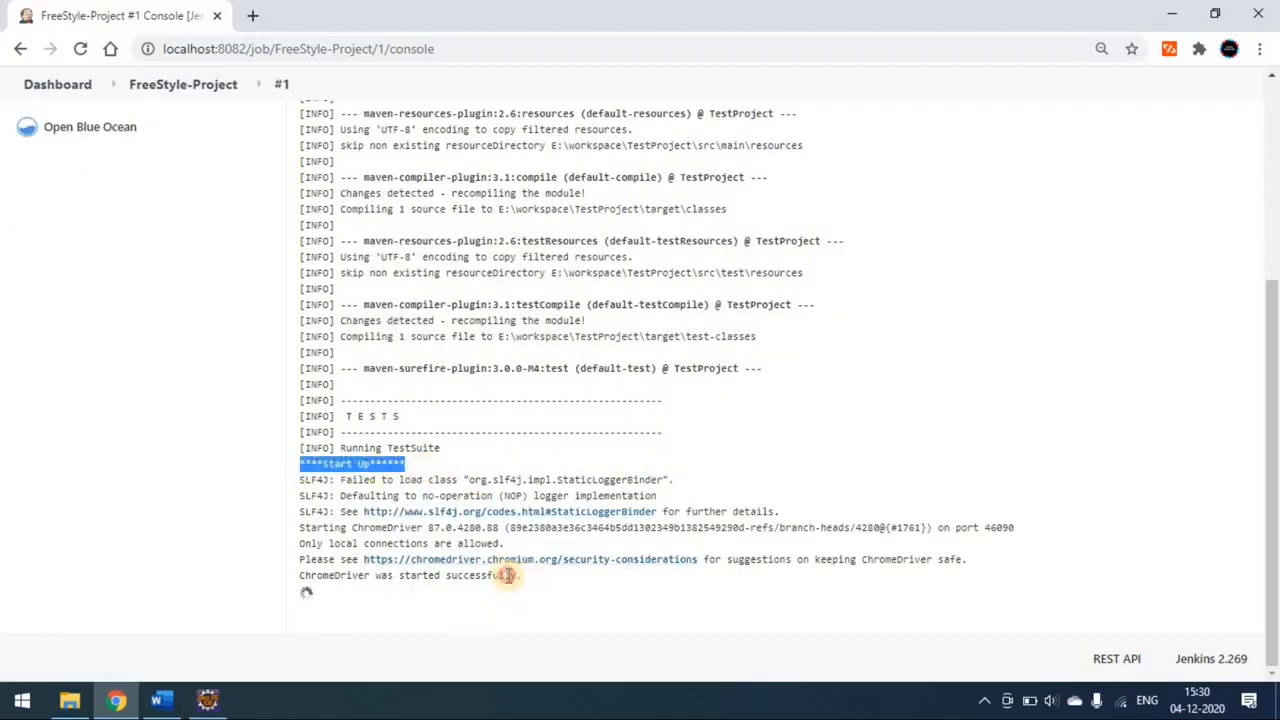
drag(521, 576, 302, 577)
click(707, 486)
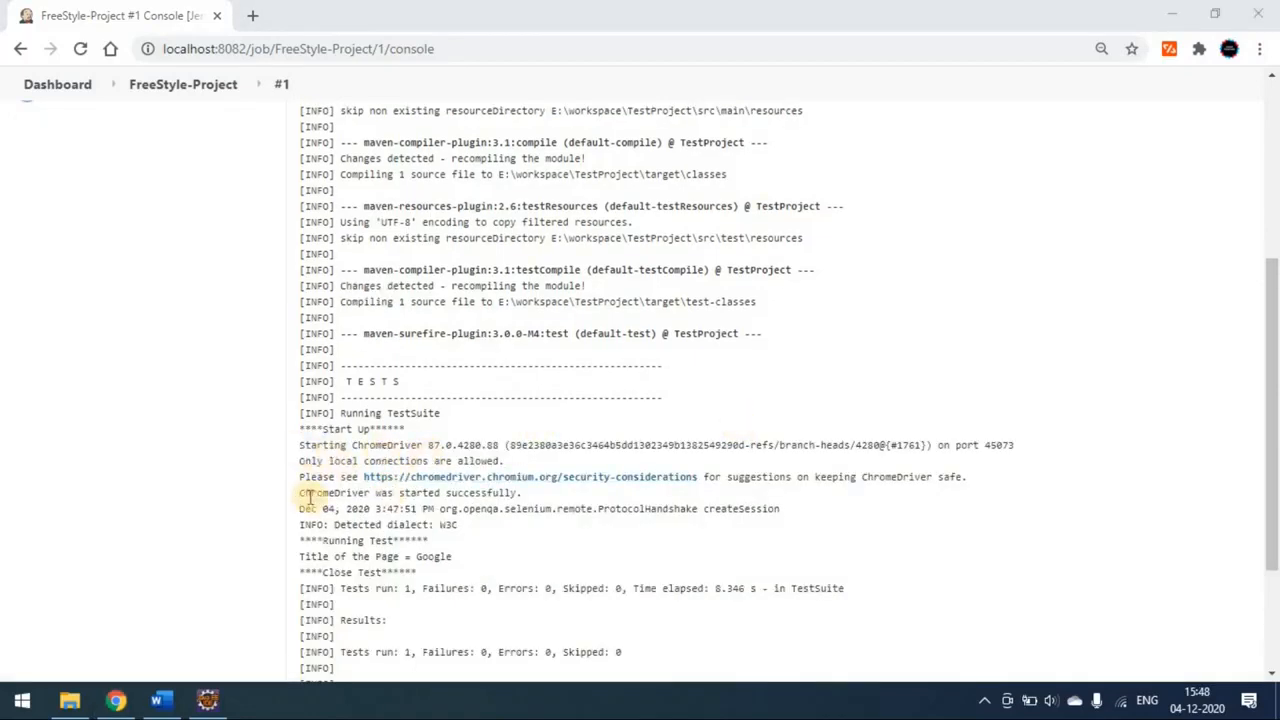
drag(310, 497, 515, 494)
scroll(515, 494, down, 1)
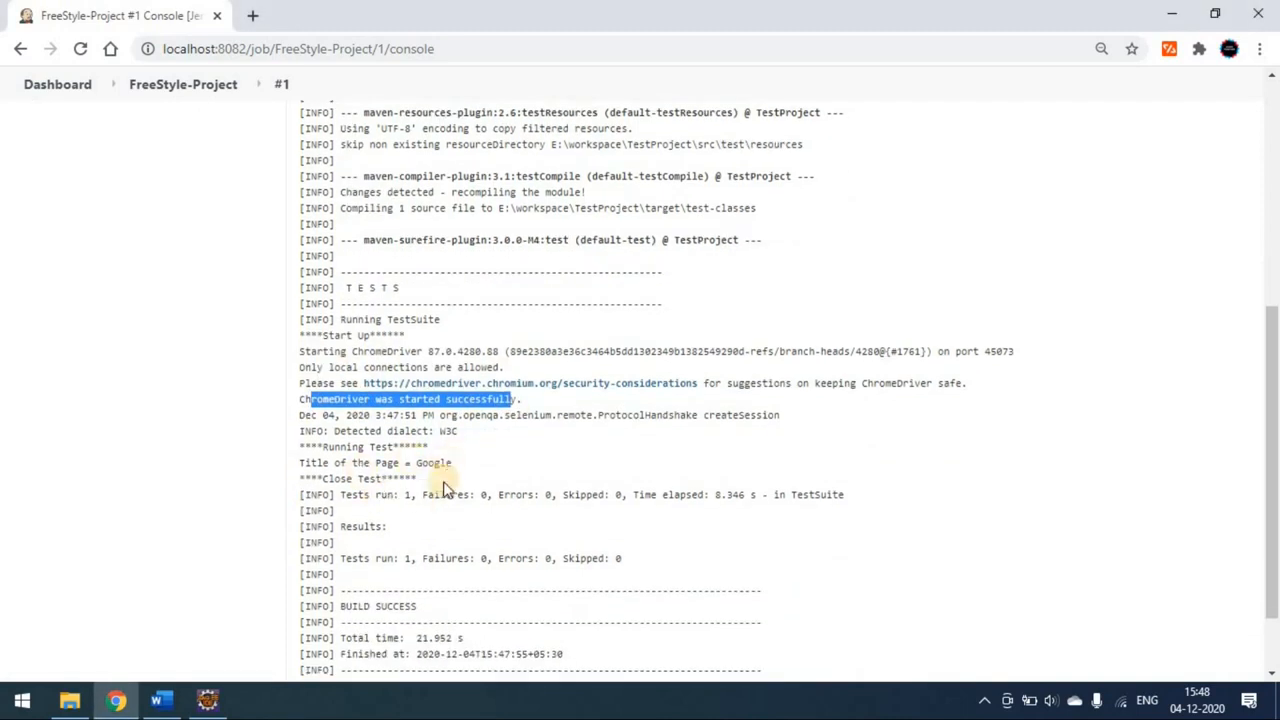
scroll(420, 460, down, 1)
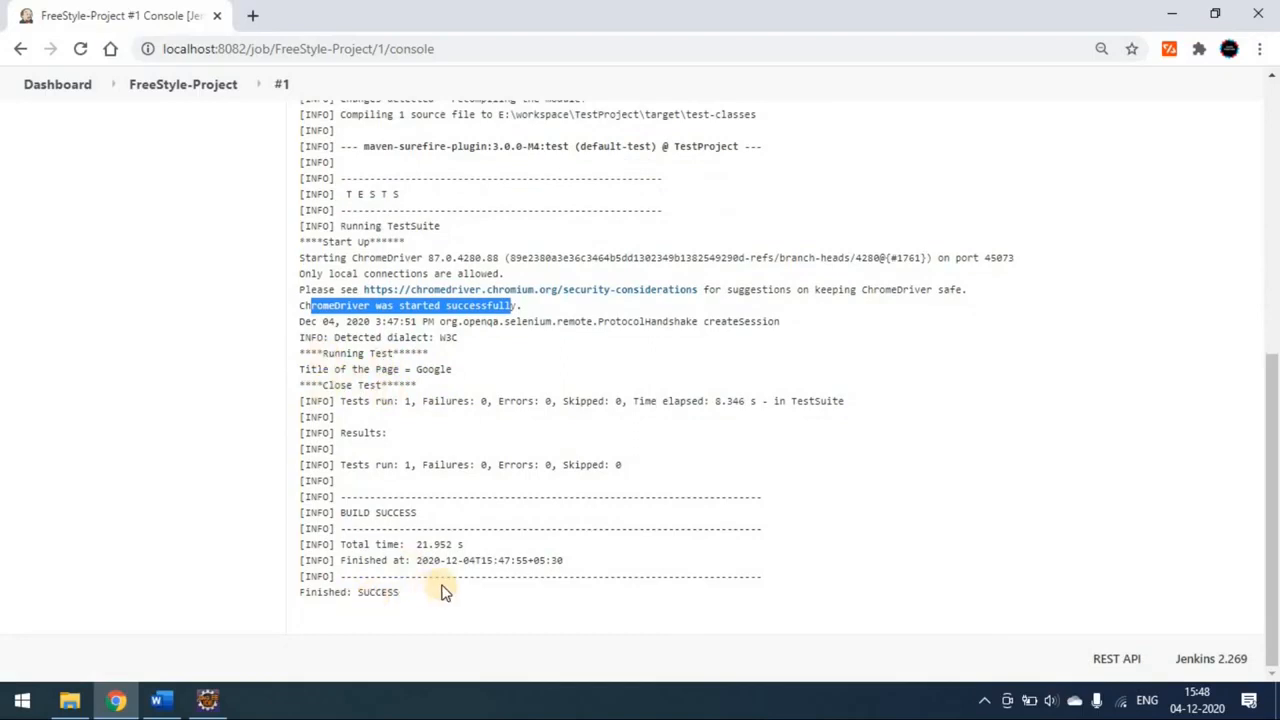
scroll(445, 591, up, 6)
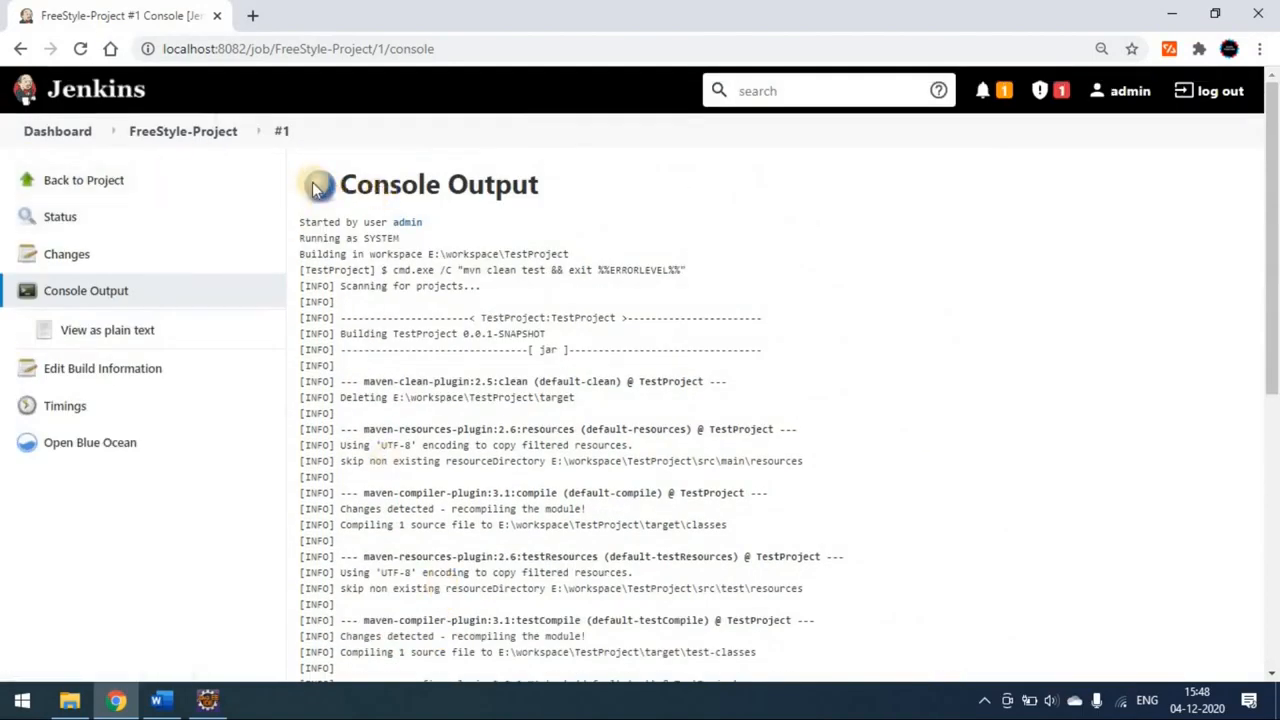
click(108, 193)
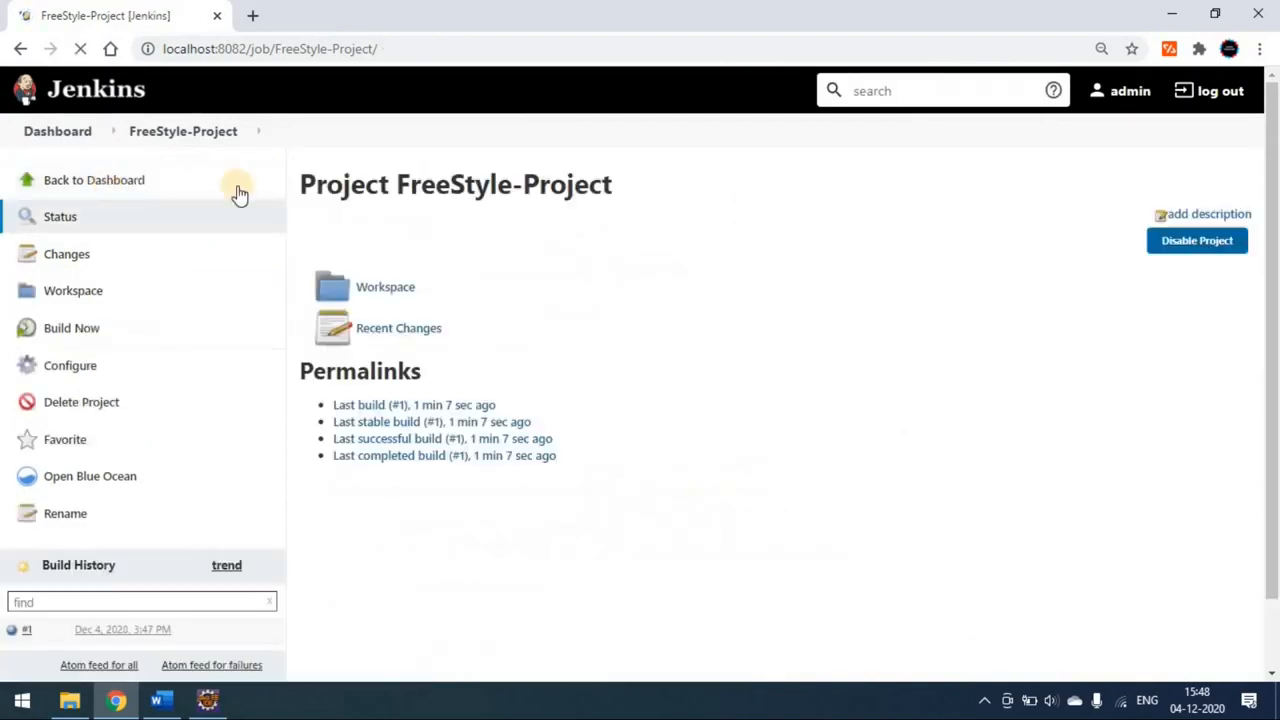
scroll(40, 560, down, 2)
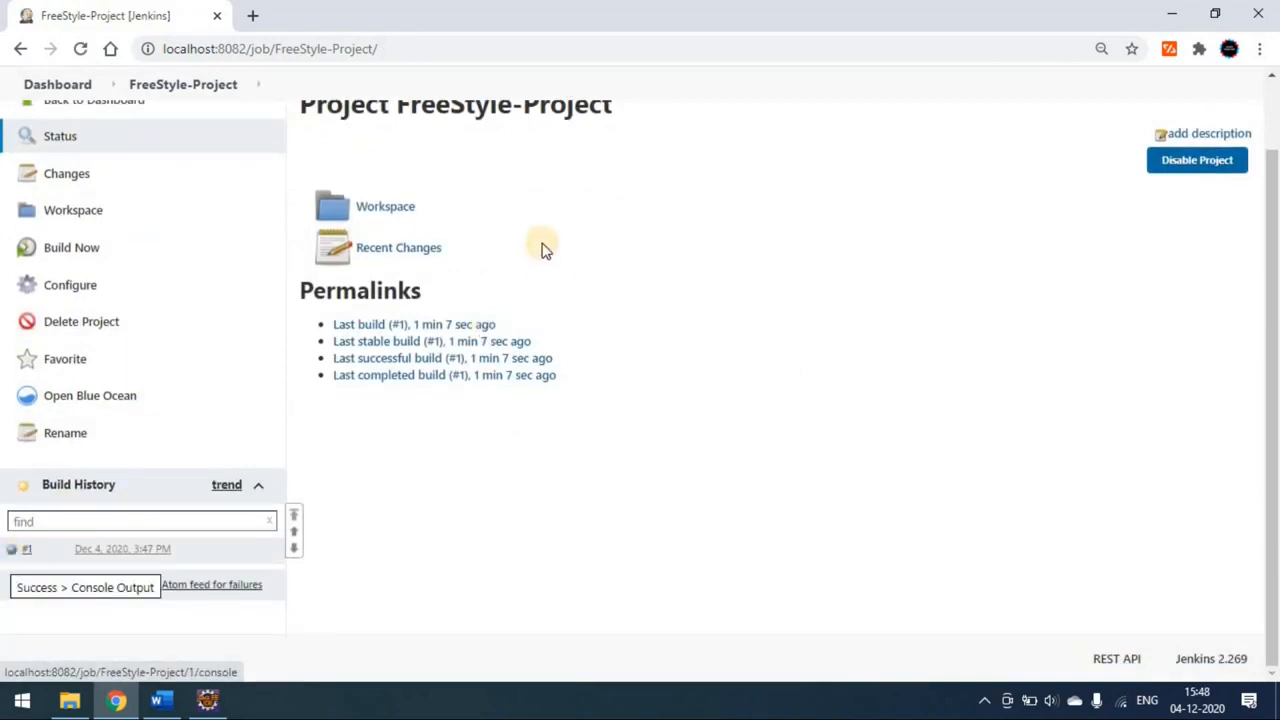
click(396, 210)
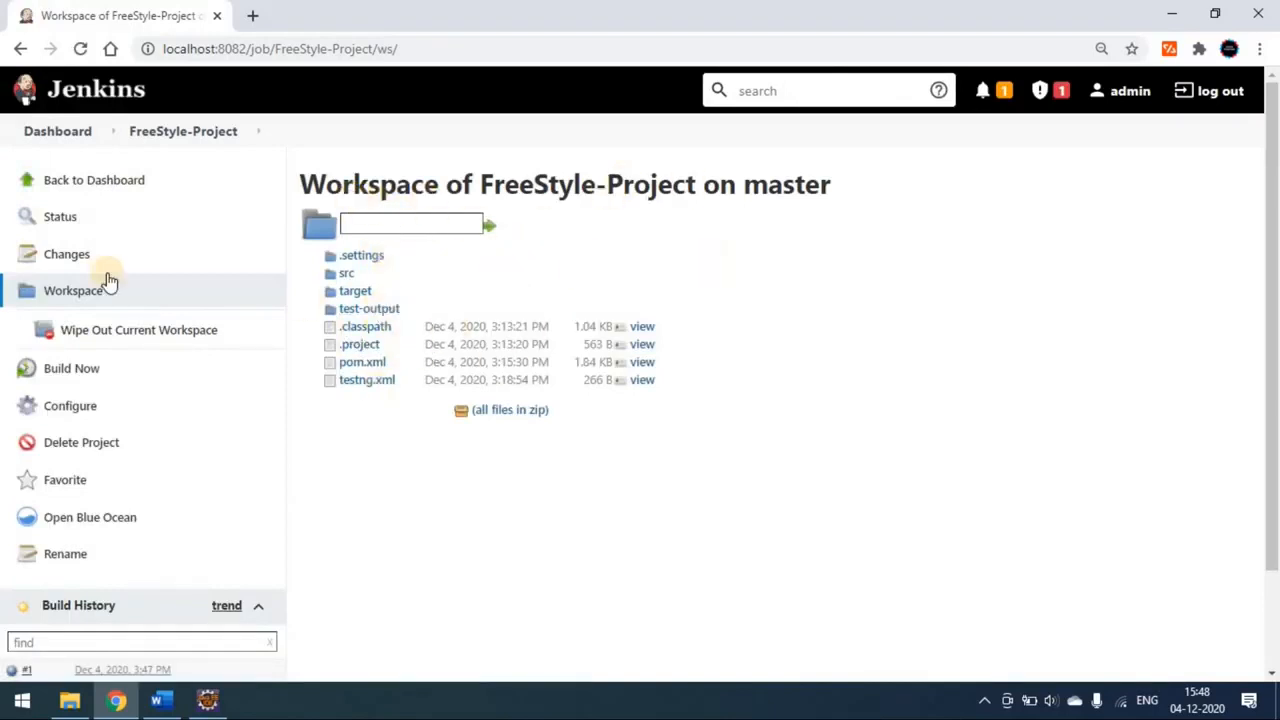
click(113, 190)
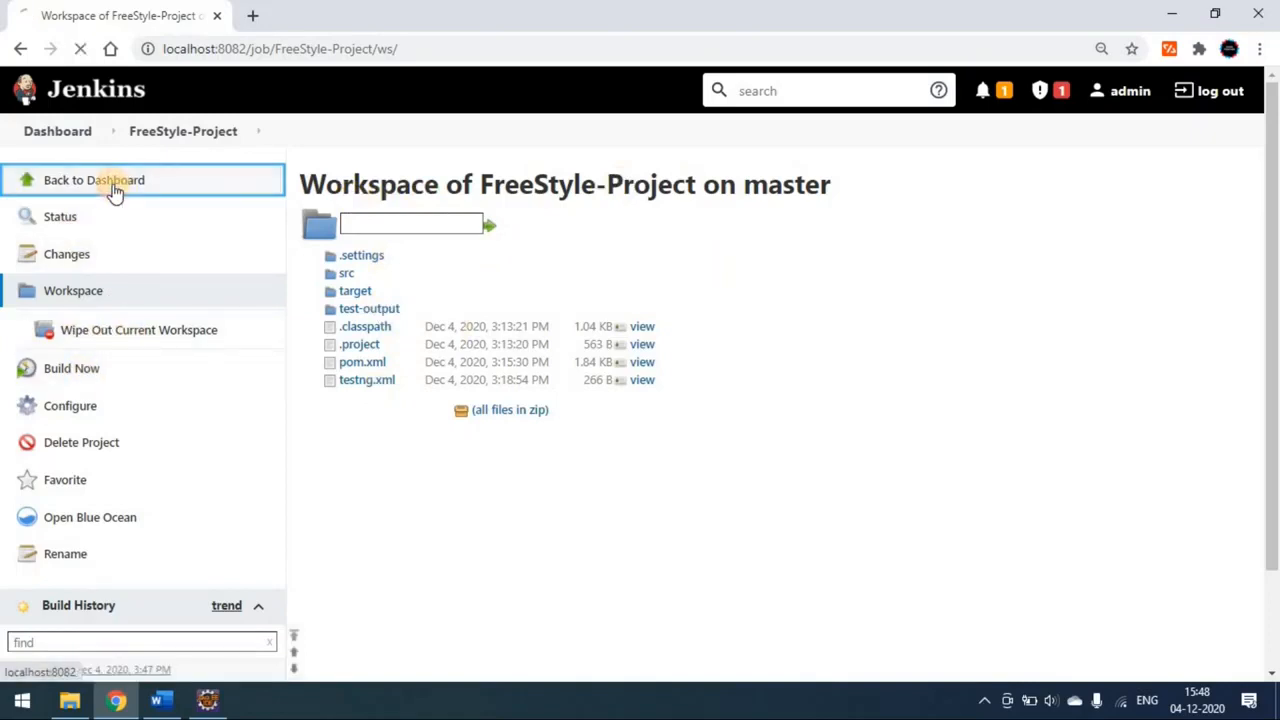
Switch to Eclipse and run TestProject as a Maven test.
click(208, 701)
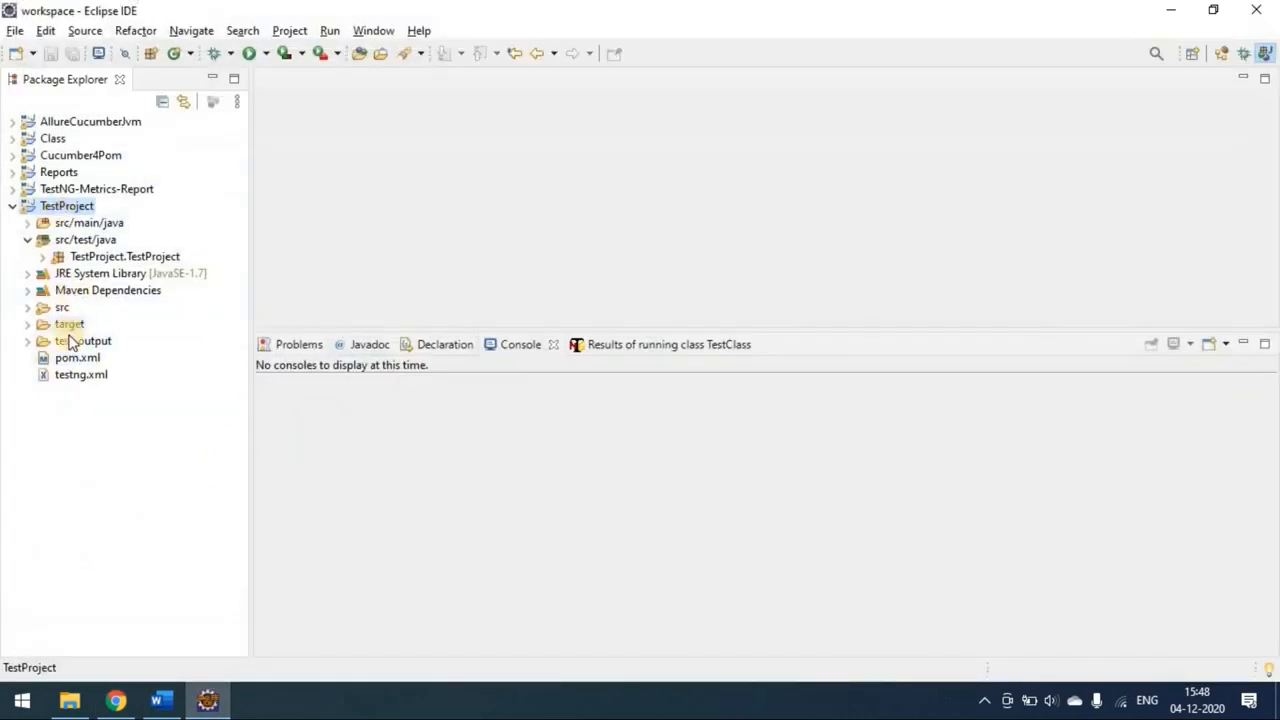
right_click(79, 211)
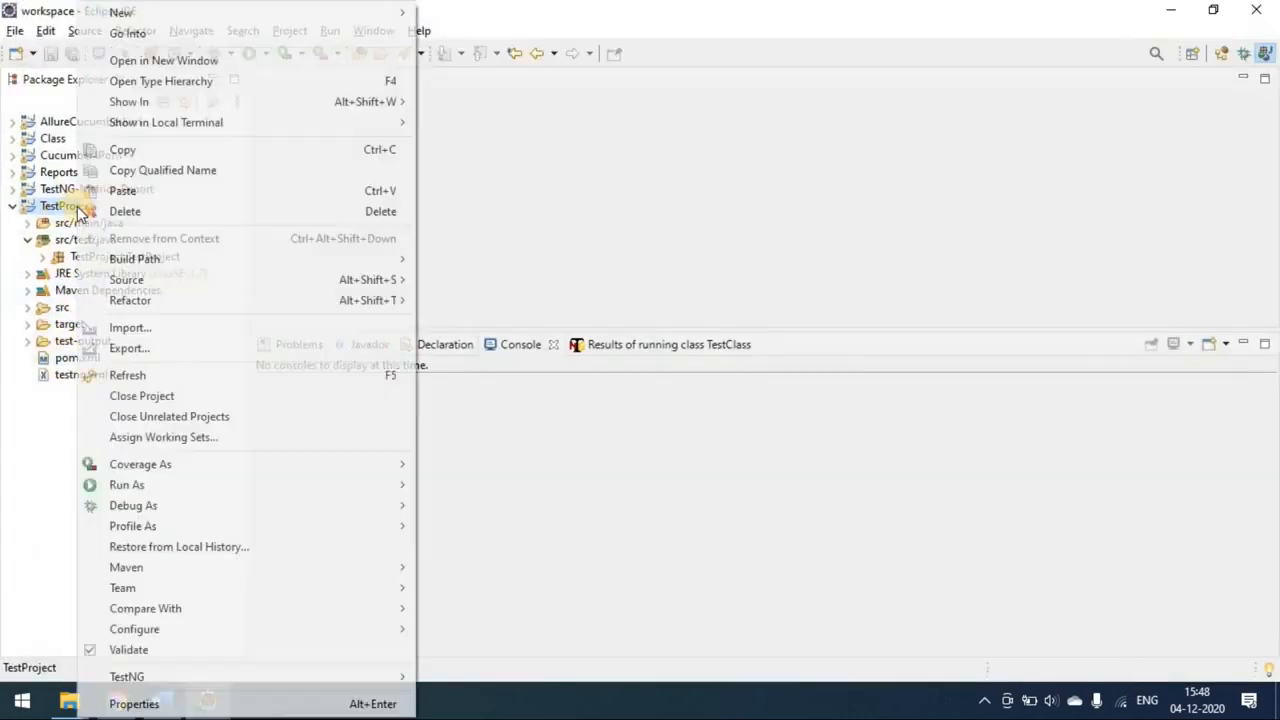
mouse_move(328, 497)
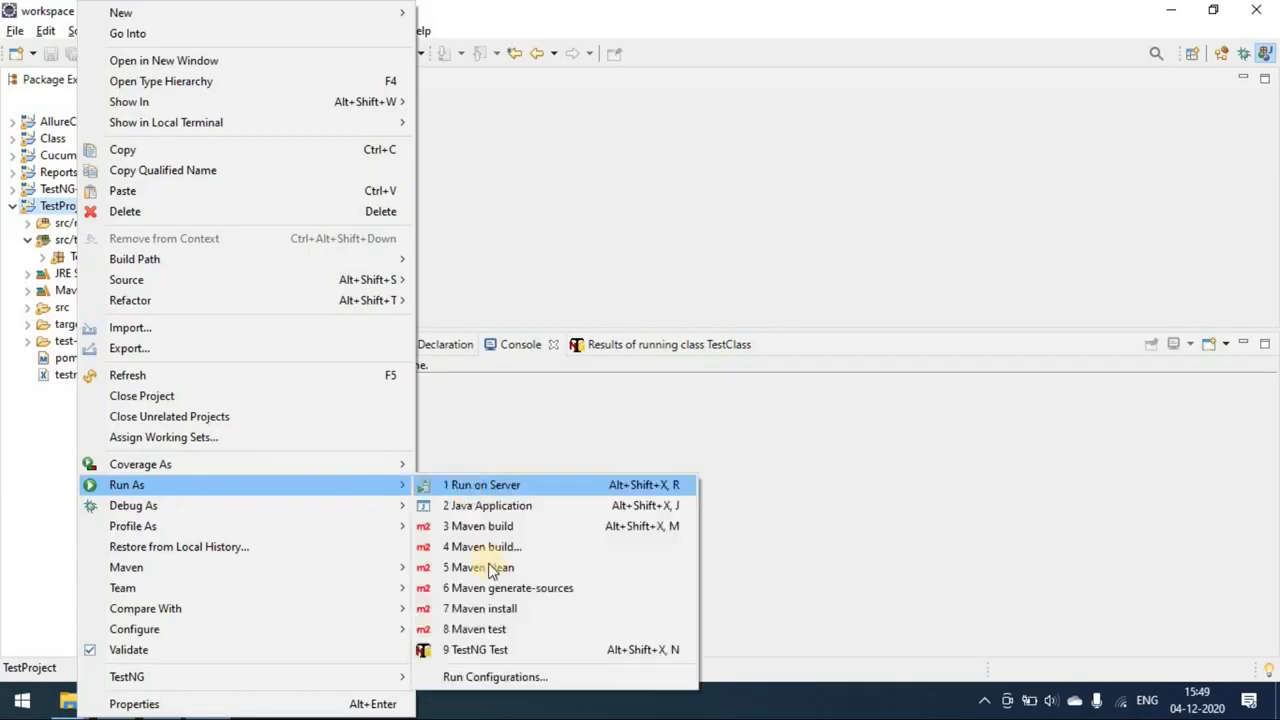
click(490, 629)
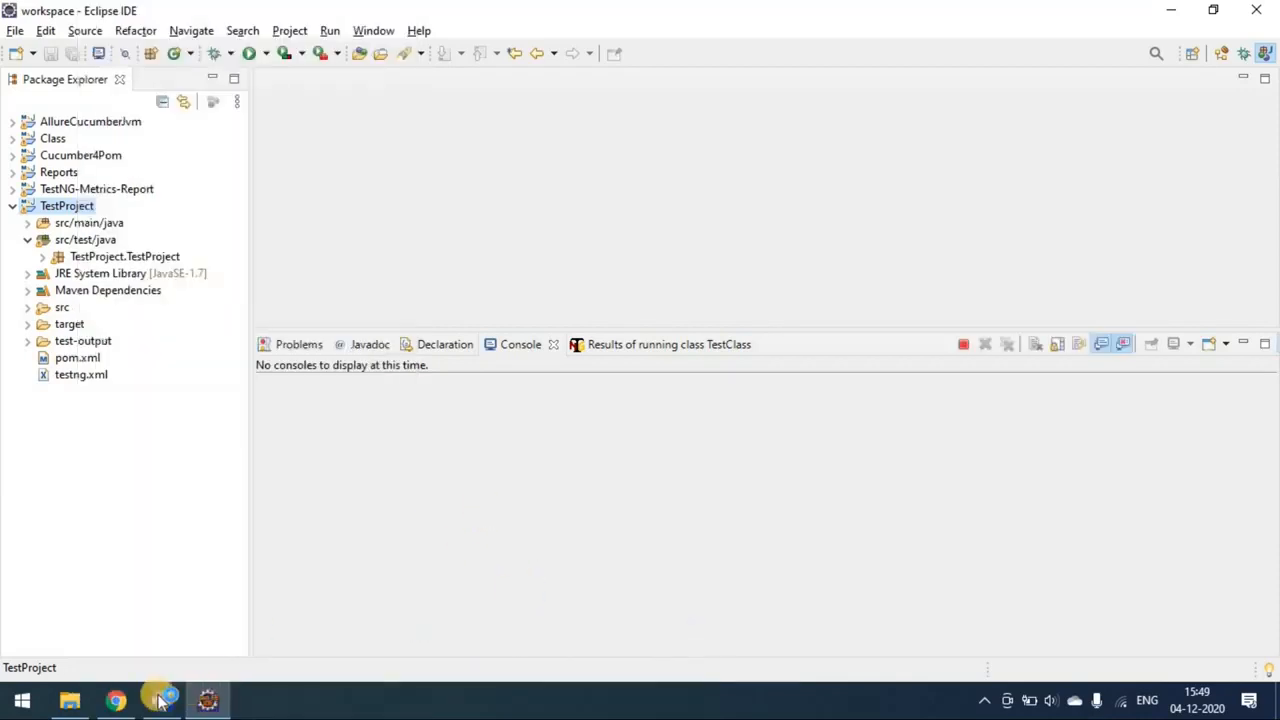
Switch to Jenkins in Chrome and open the console output of FreeStyle-Project's build #1.
click(116, 700)
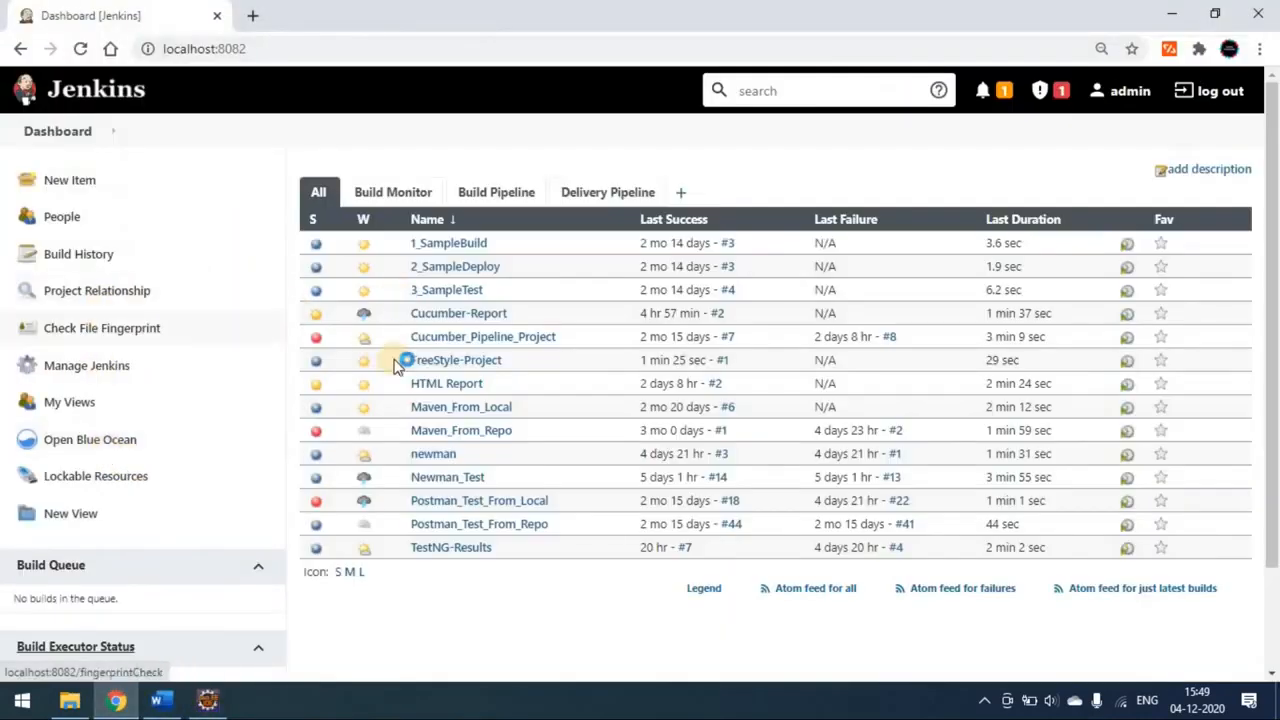
click(500, 366)
scroll(90, 560, down, 1)
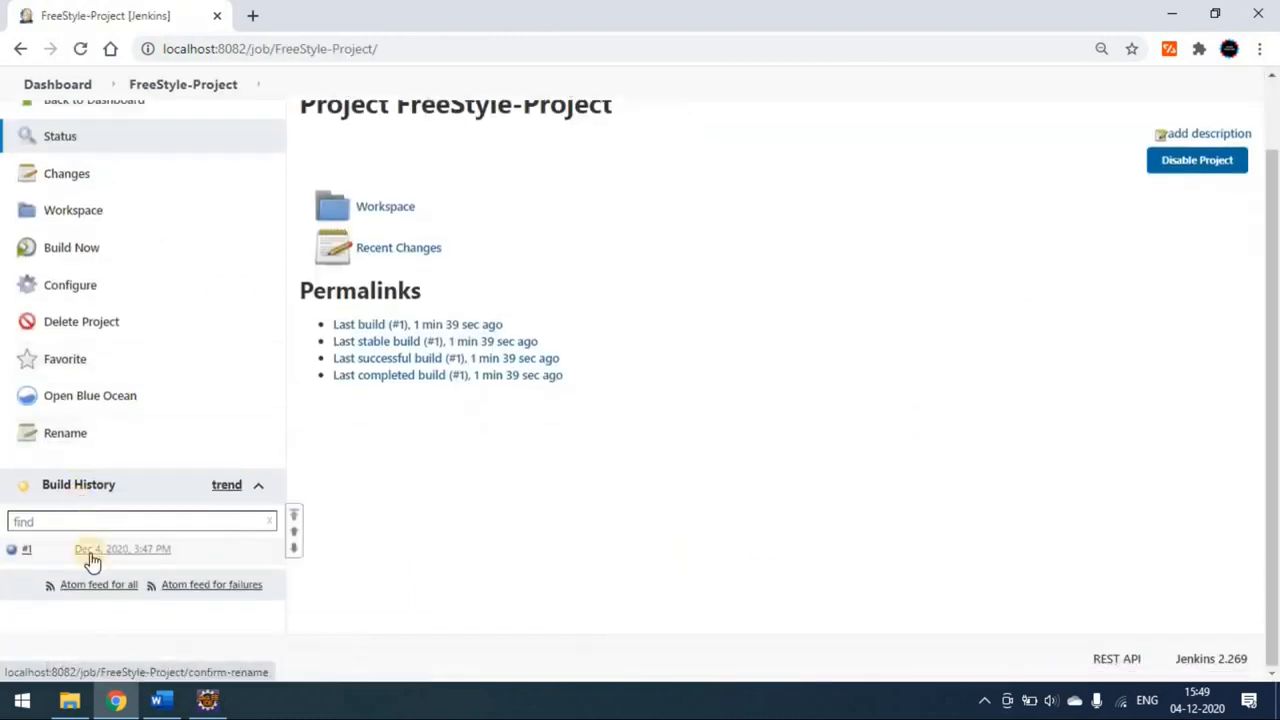
click(176, 550)
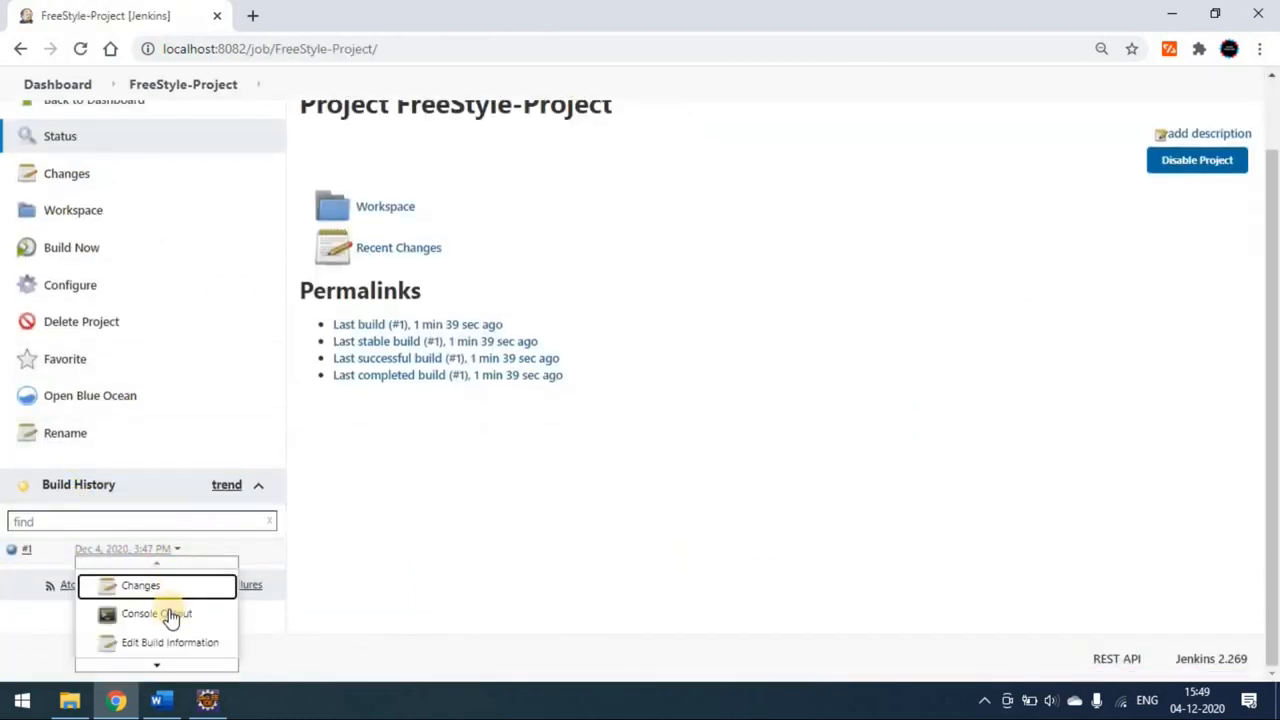
click(170, 615)
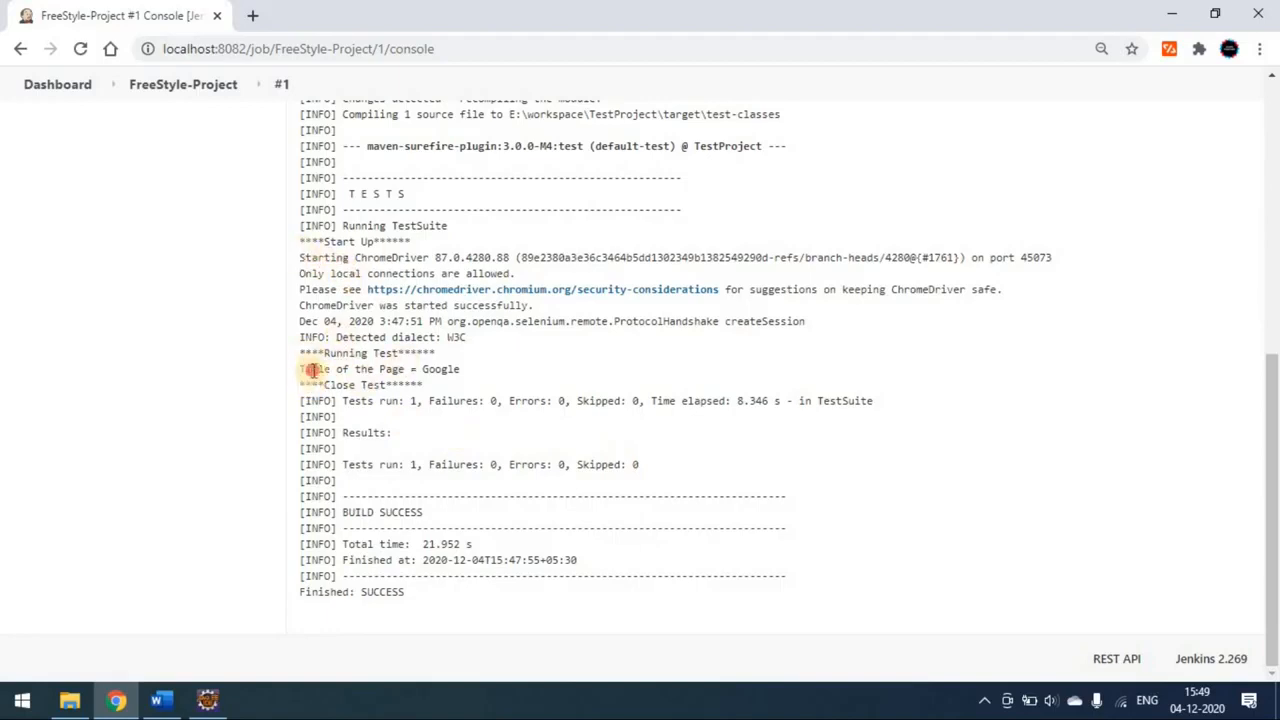
Highlight the page title line in build #1's log and compare it with TestProject's console output in Eclipse.
drag(312, 370, 487, 369)
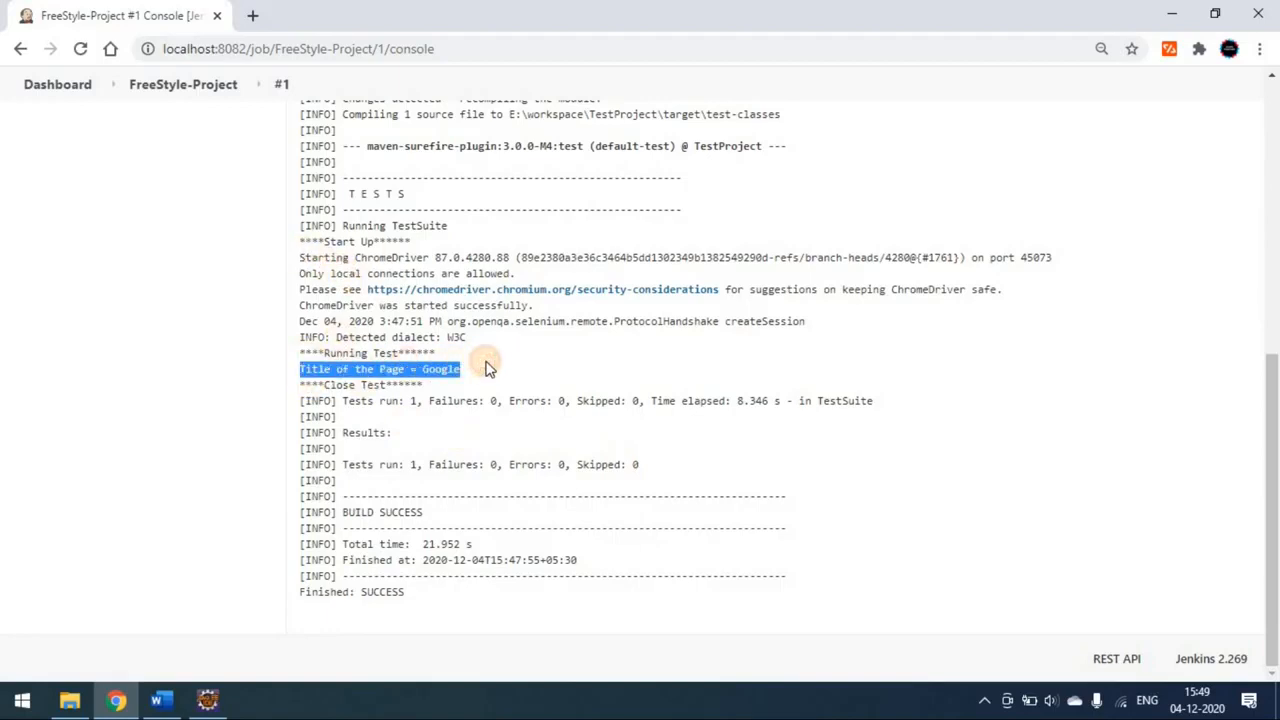
click(487, 369)
click(218, 702)
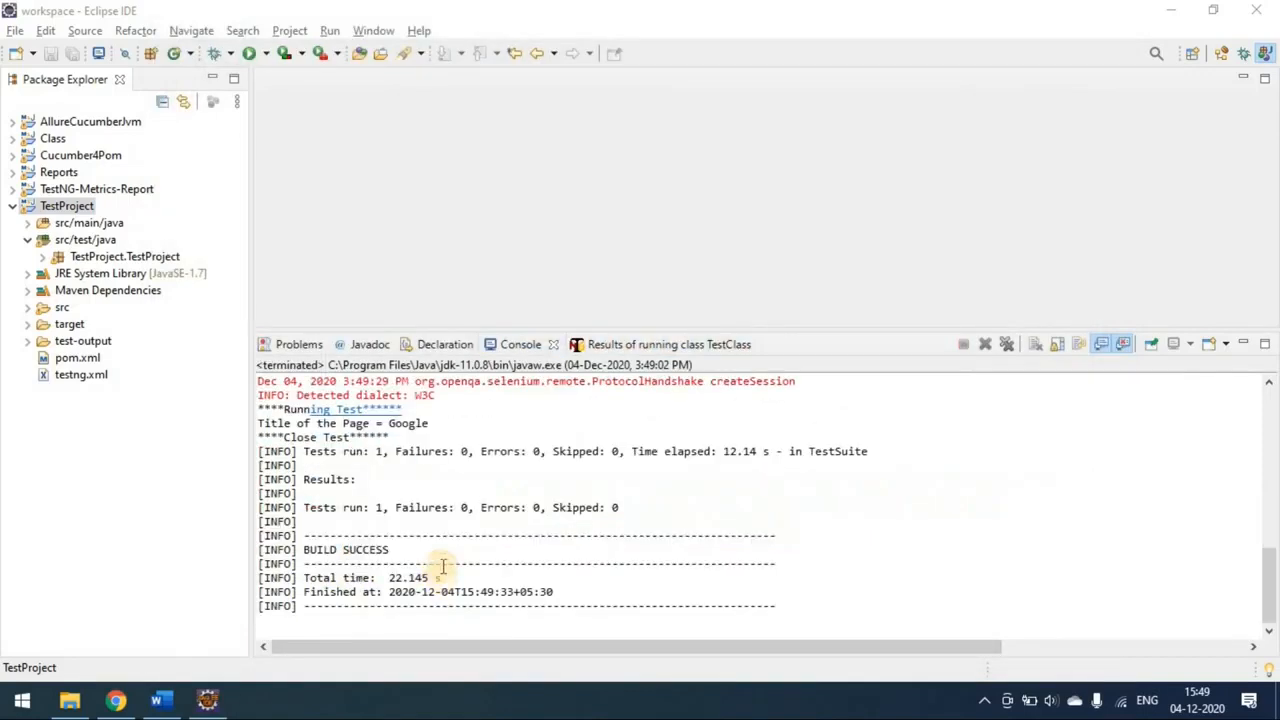
scroll(390, 495, up, 2)
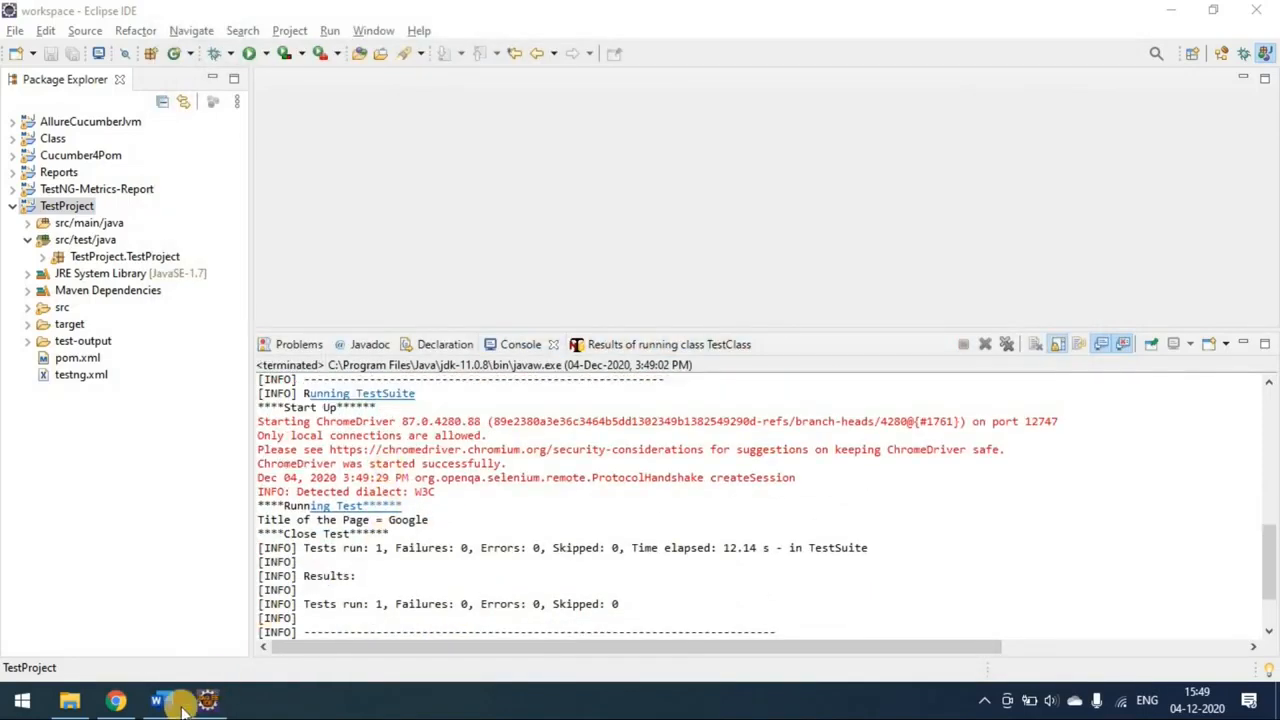
Switch back to Jenkins and start a new build of FreeStyle-Project from the dashboard.
click(120, 699)
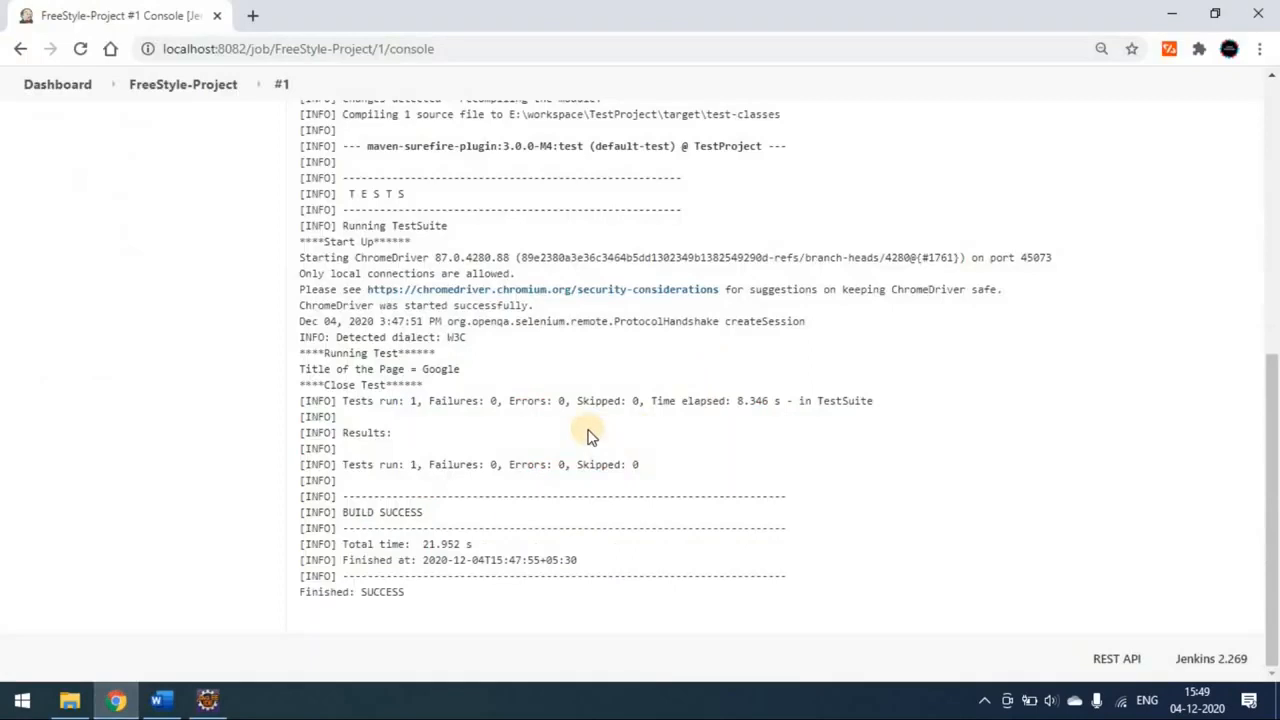
scroll(680, 520, up, 4)
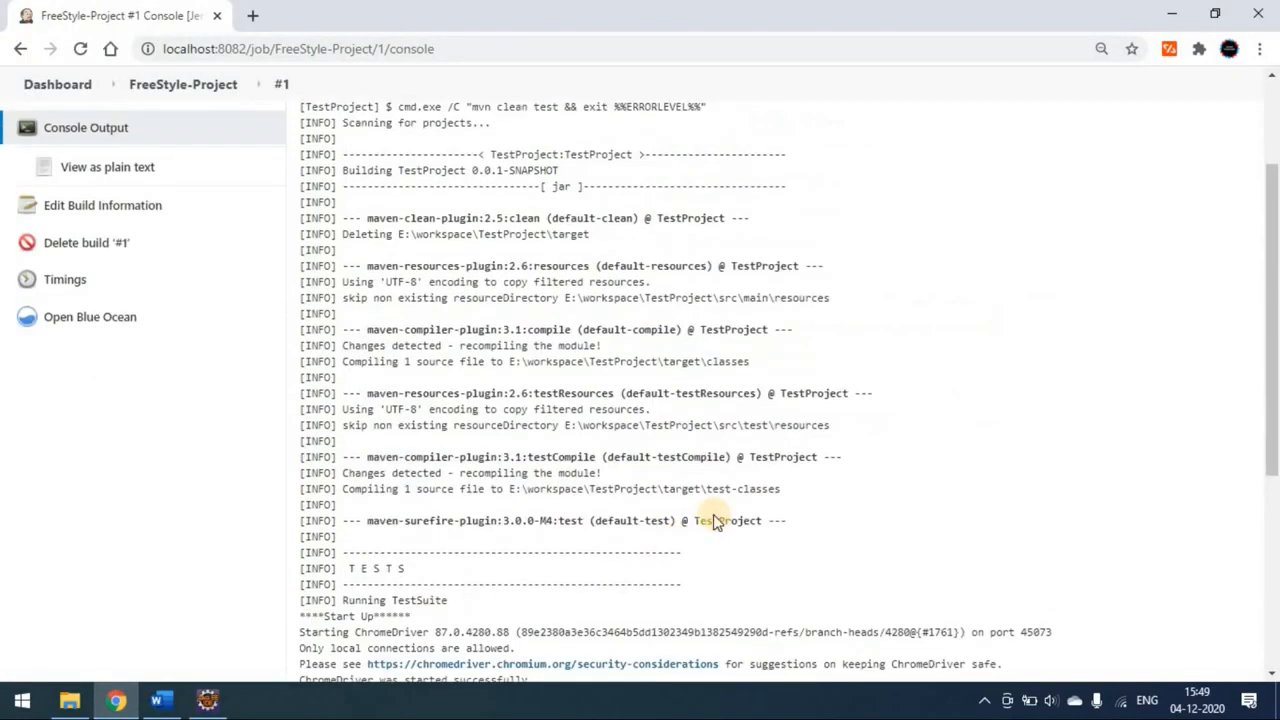
scroll(715, 522, up, 2)
click(78, 186)
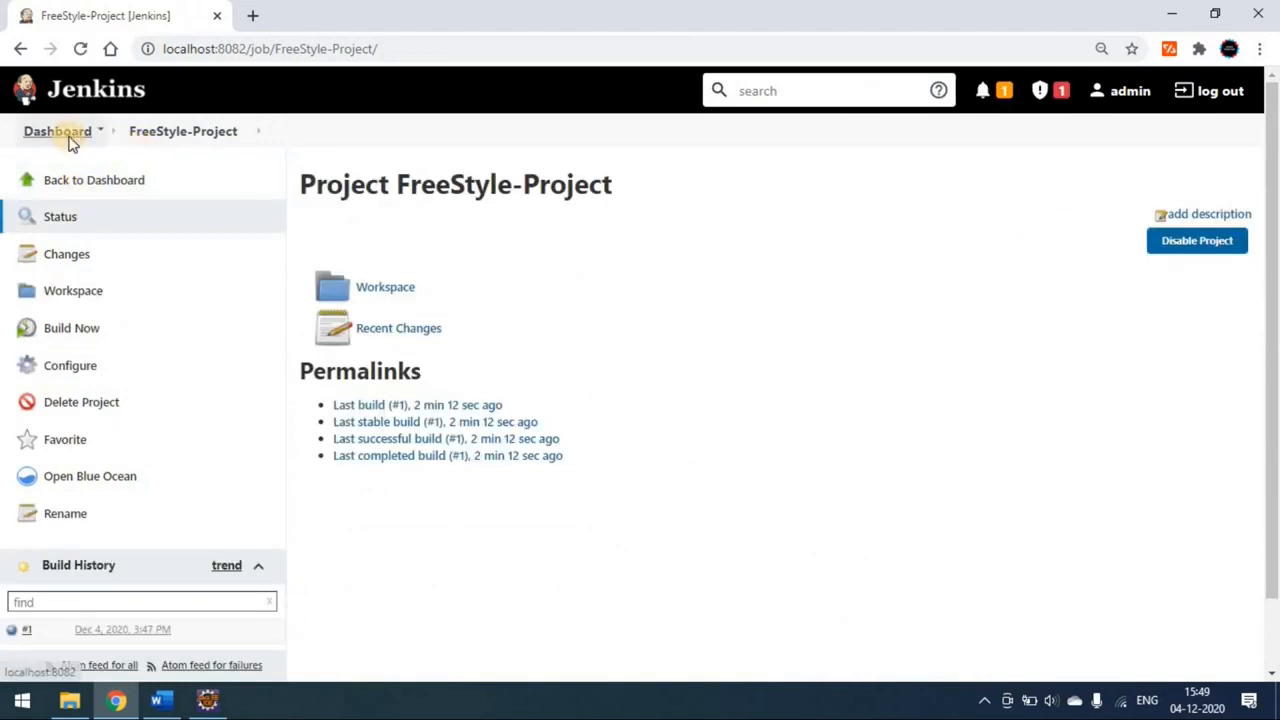
click(68, 138)
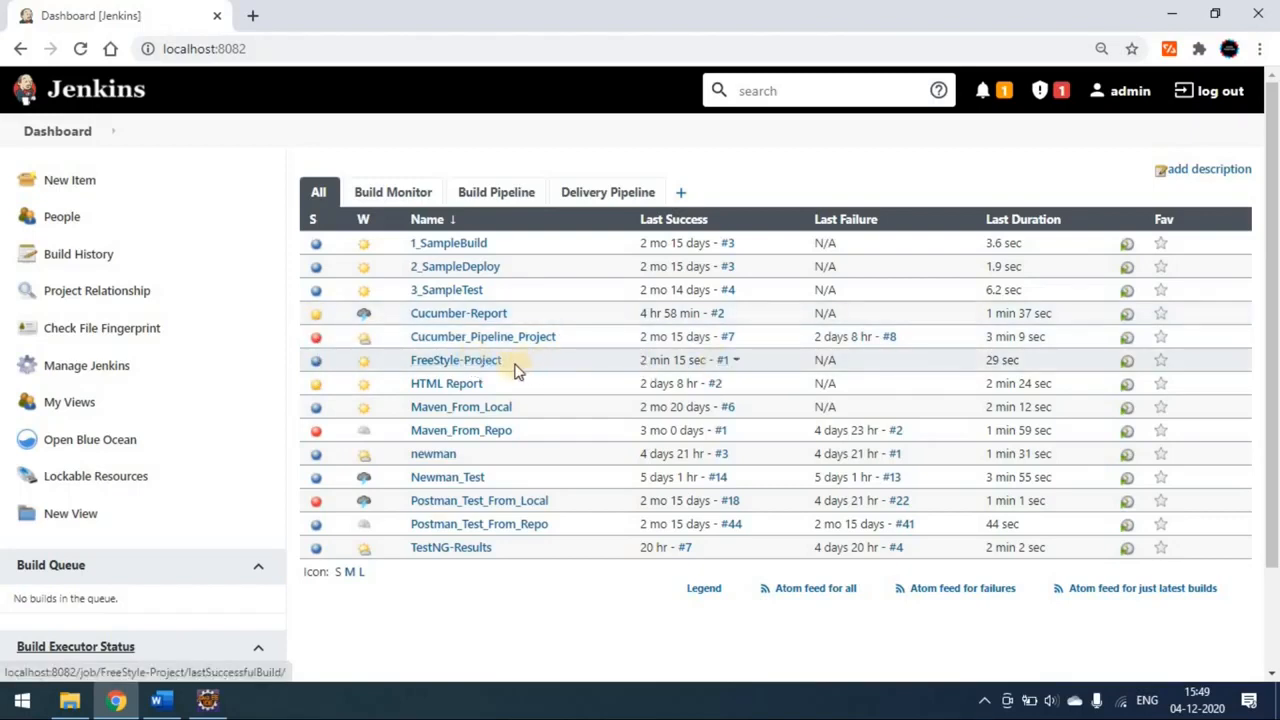
click(1129, 366)
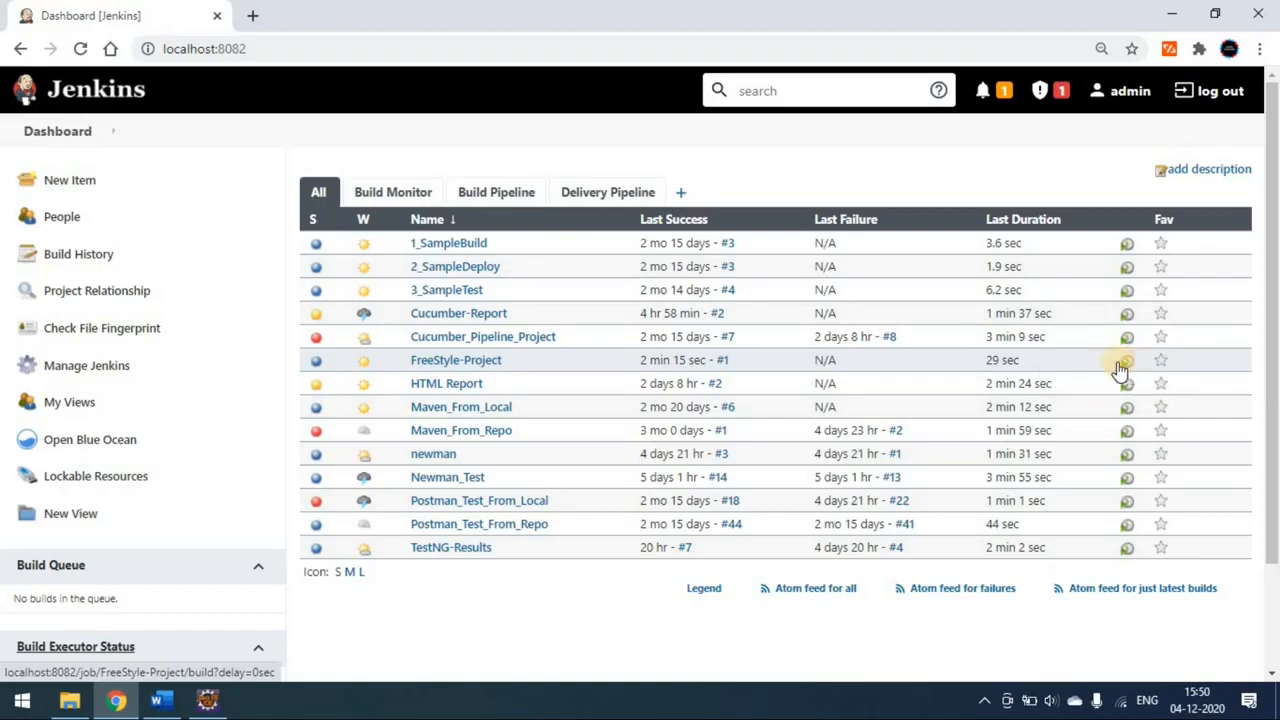
Check the running build in FreeStyle-Project's build history and return to the dashboard.
click(453, 364)
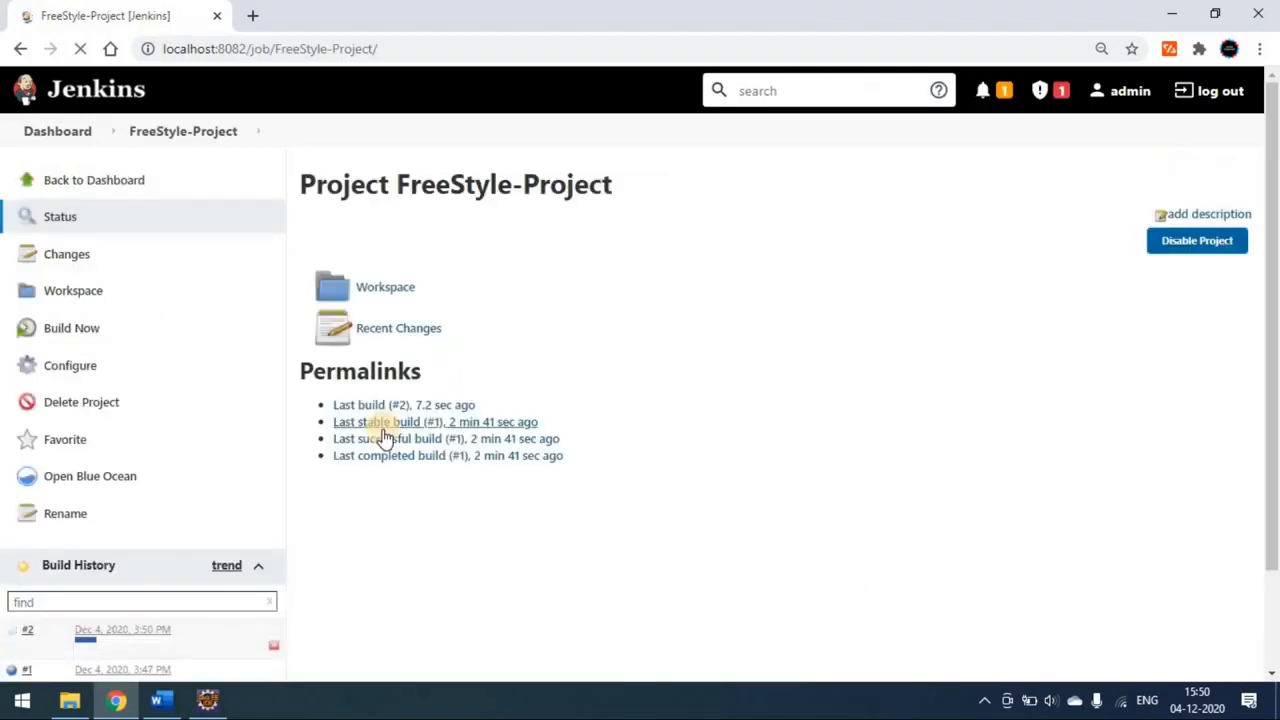
scroll(20, 557, down, 2)
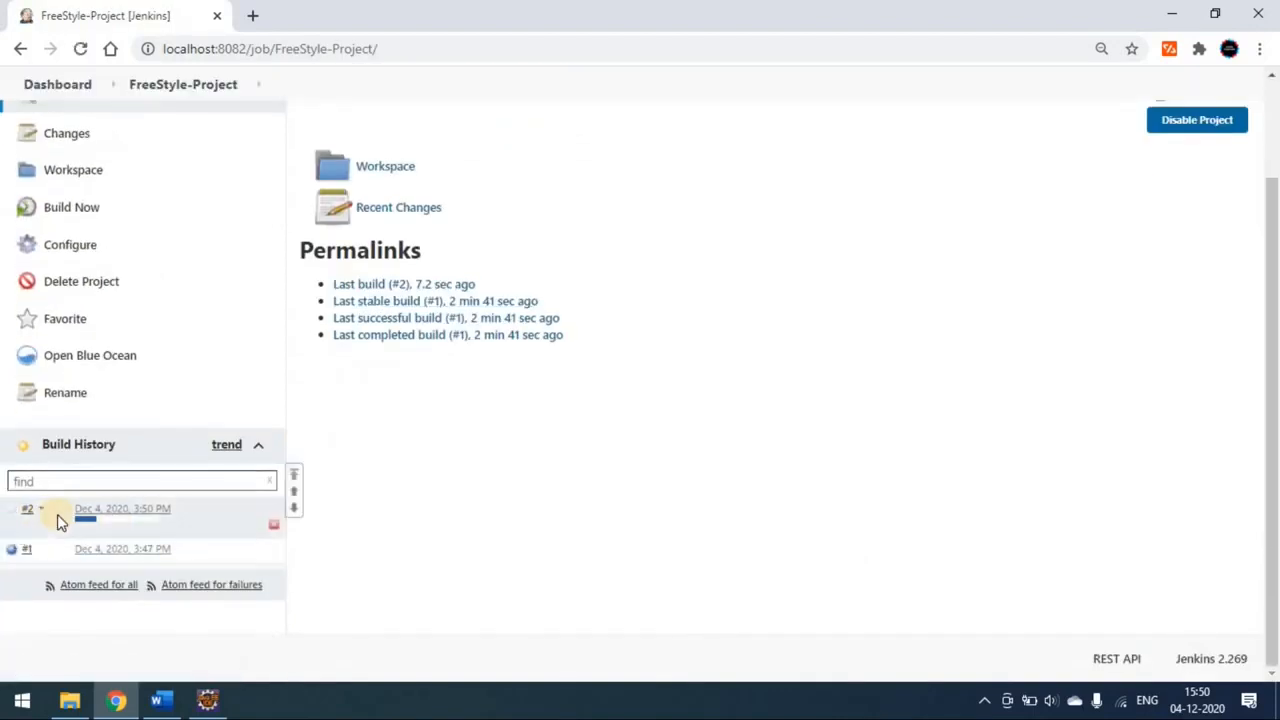
scroll(70, 480, up, 2)
click(108, 190)
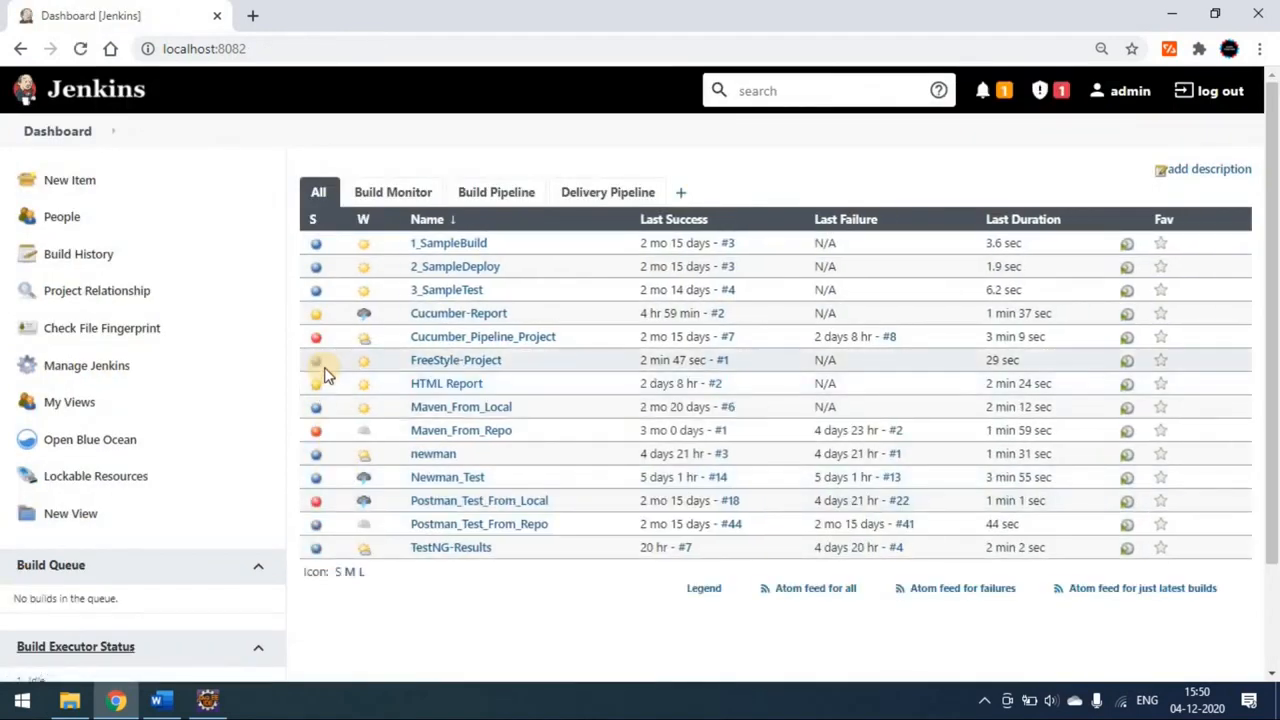
Check FreeStyle-Project's status indicator on the dashboard, then view the console output of its running build #2.
mouse_move(322, 370)
click(468, 366)
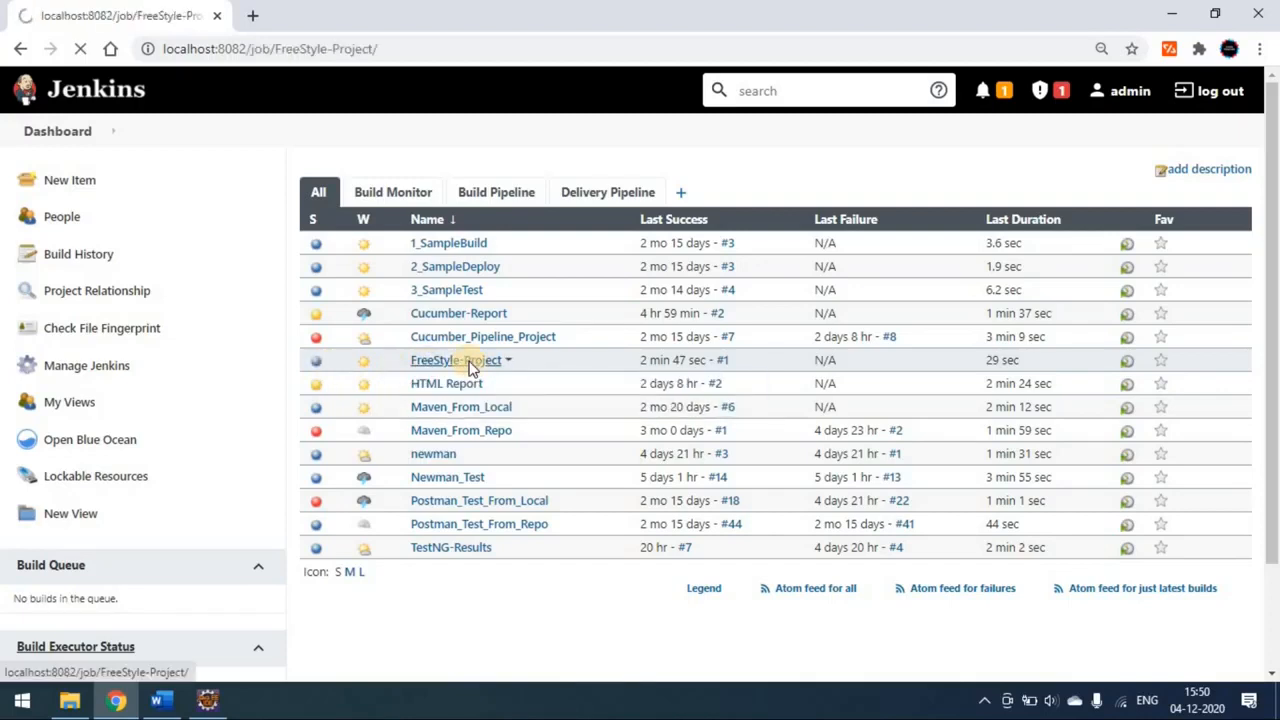
scroll(166, 560, down, 2)
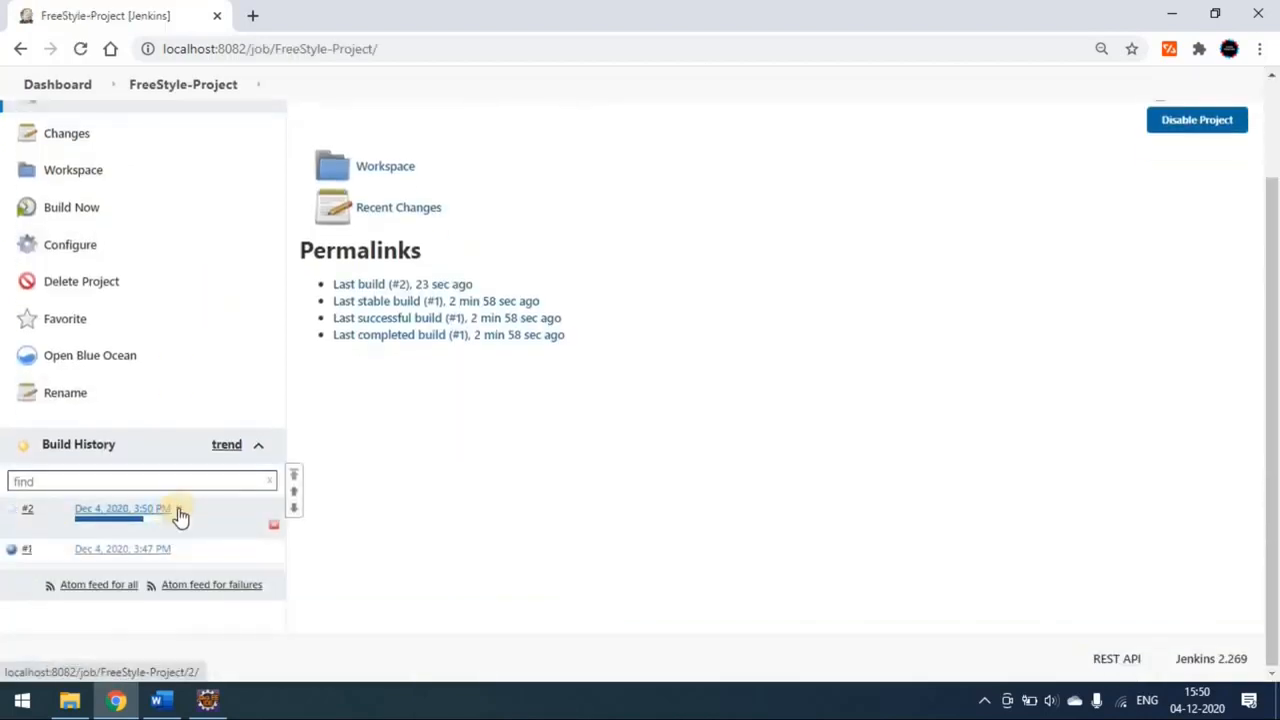
click(172, 516)
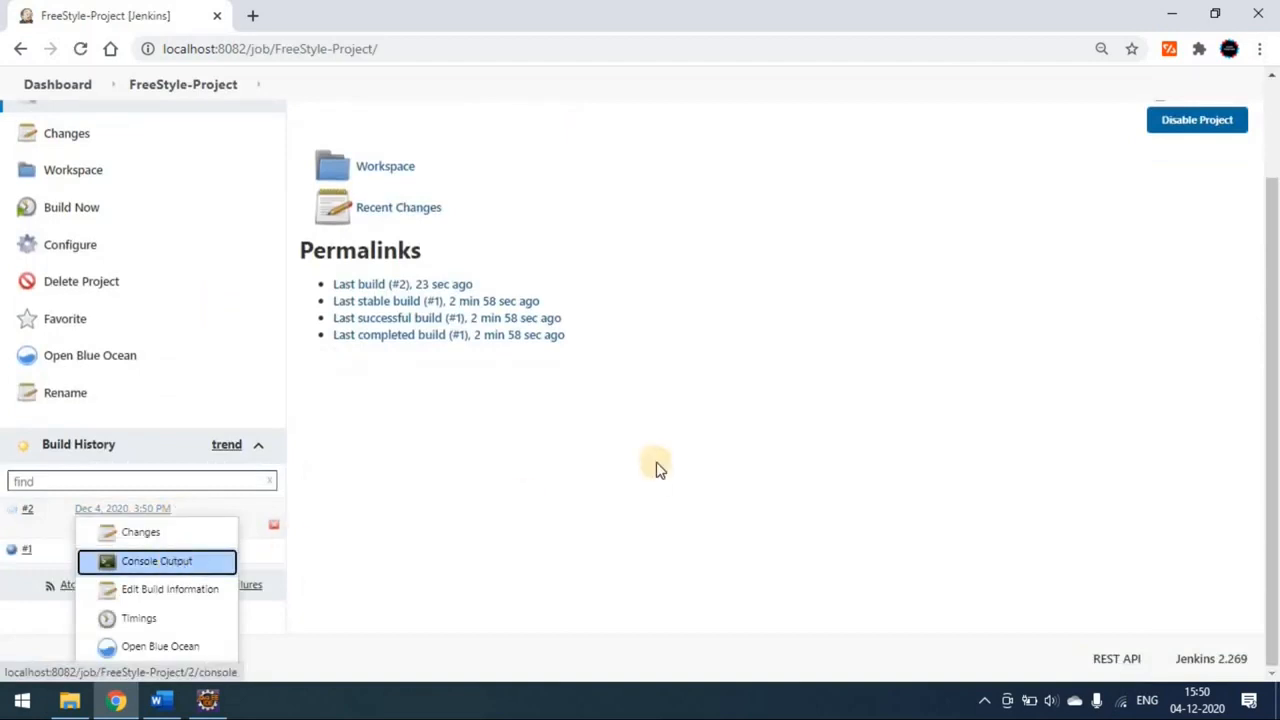
key(Return)
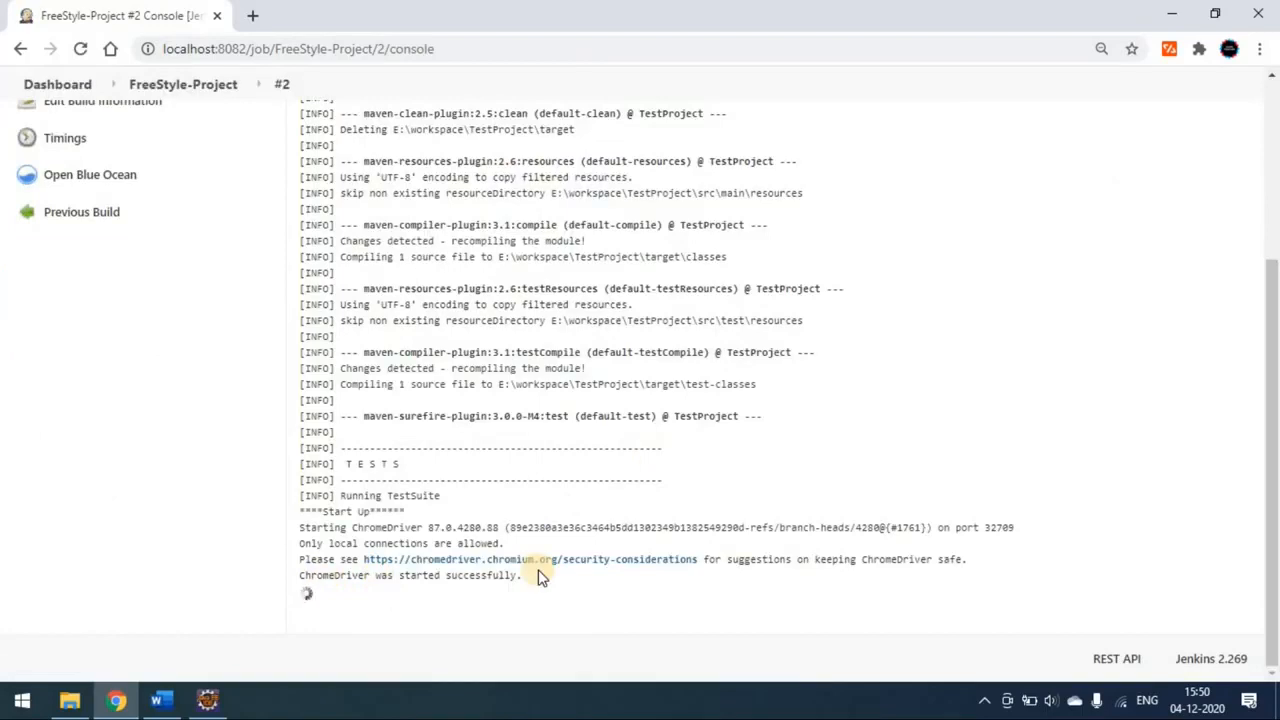
scroll(571, 520, up, 4)
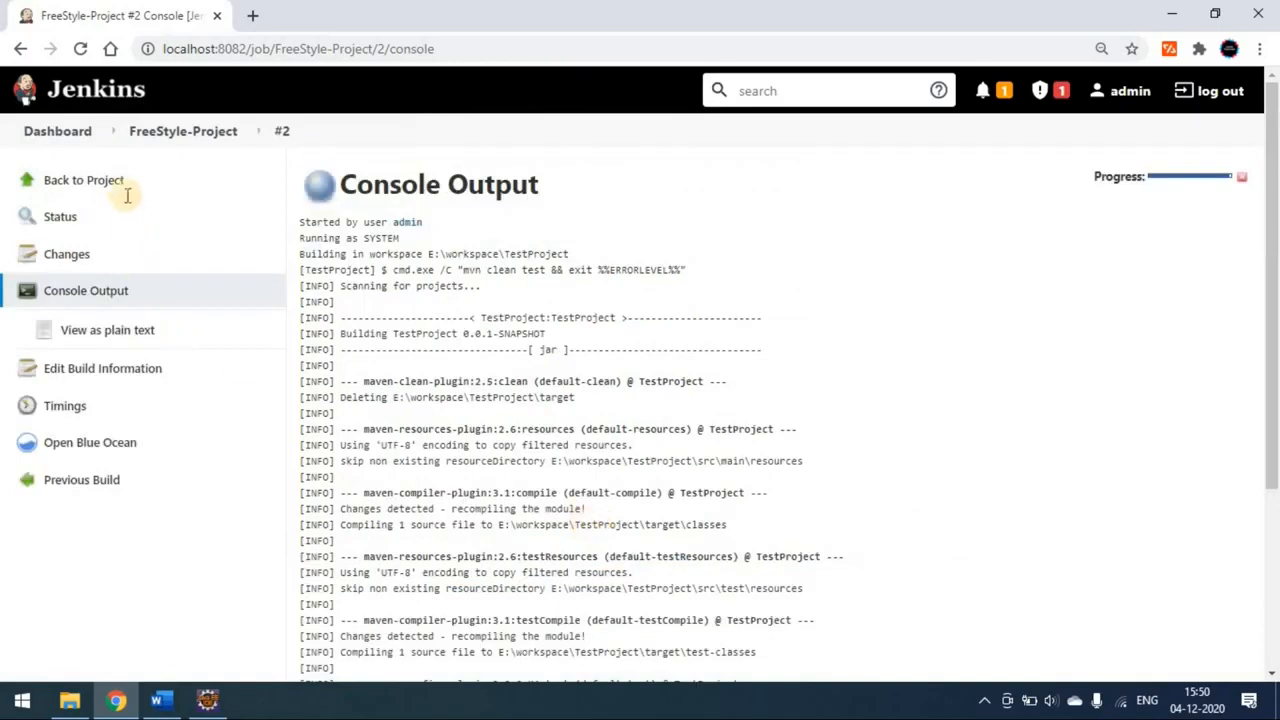
Return to the dashboard and open the new item page to review the available project types.
click(108, 187)
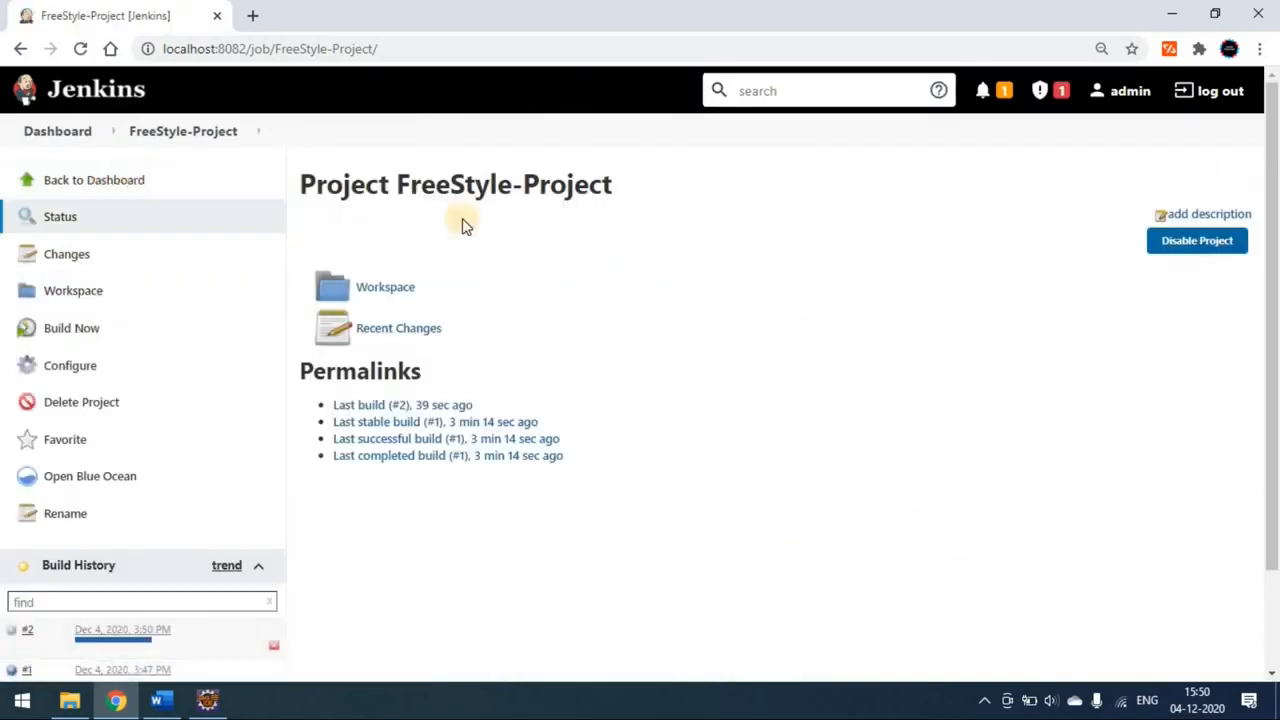
click(108, 184)
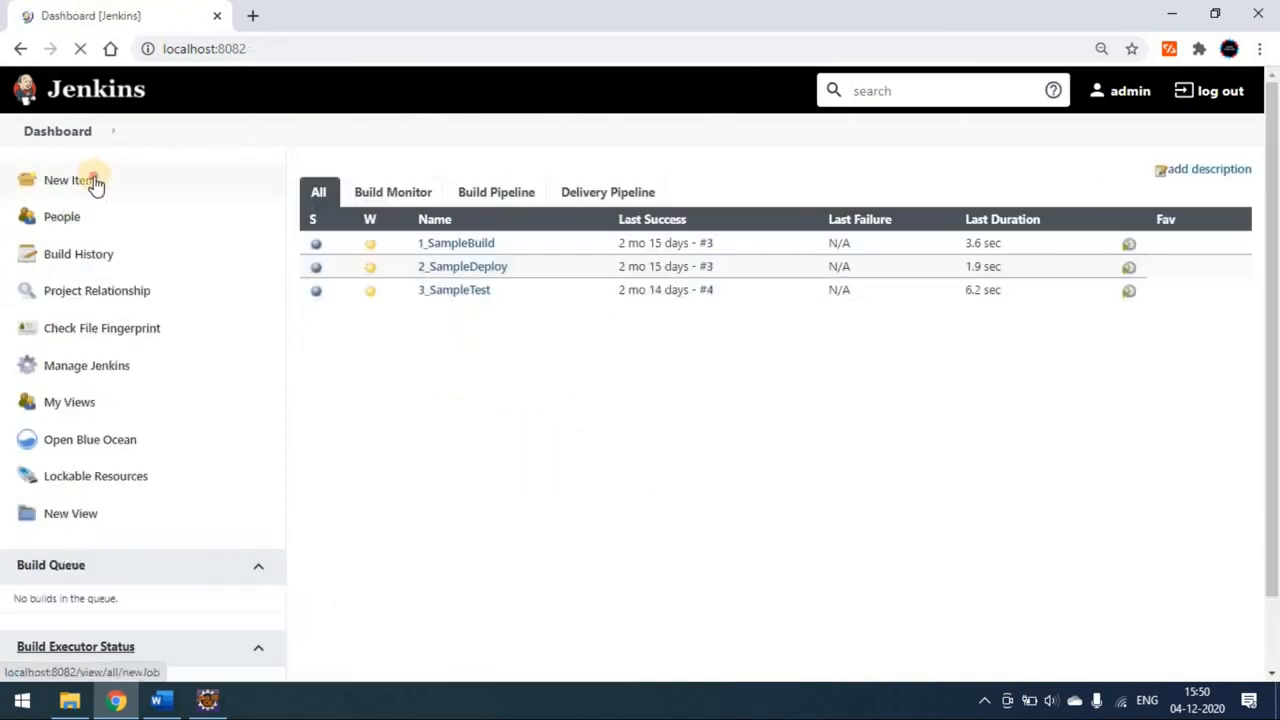
click(92, 181)
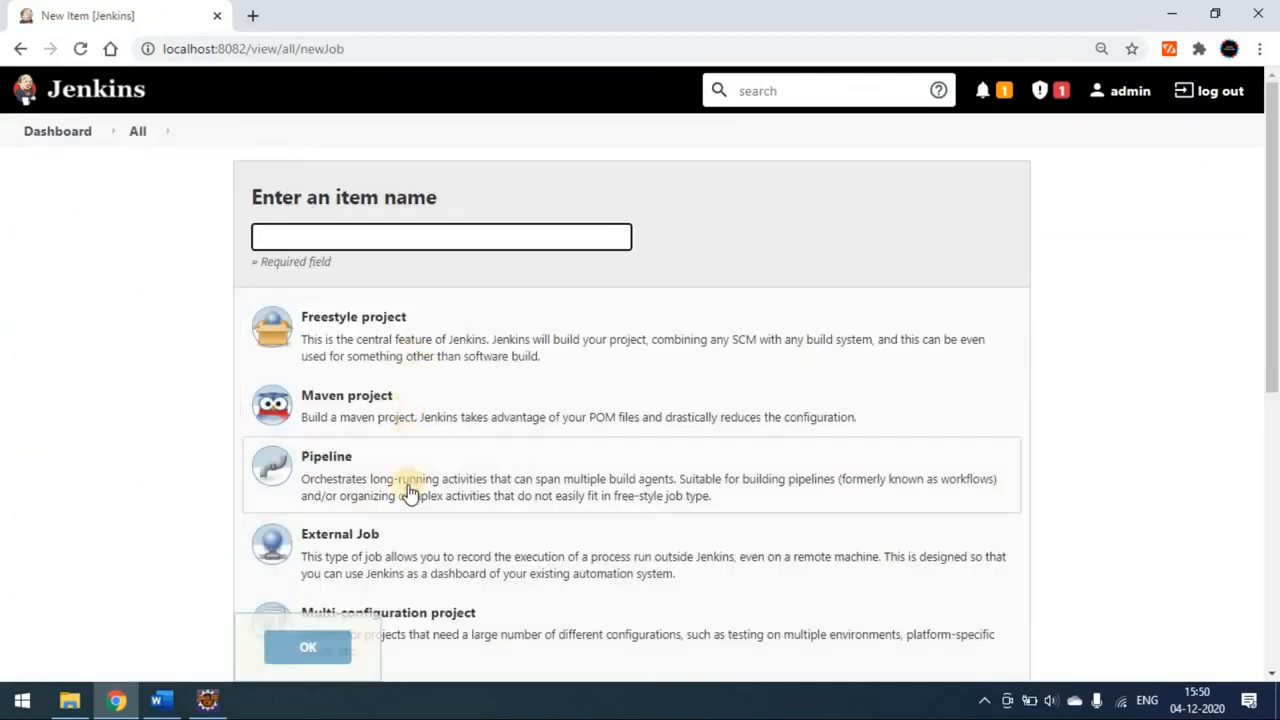
scroll(410, 490, down, 2)
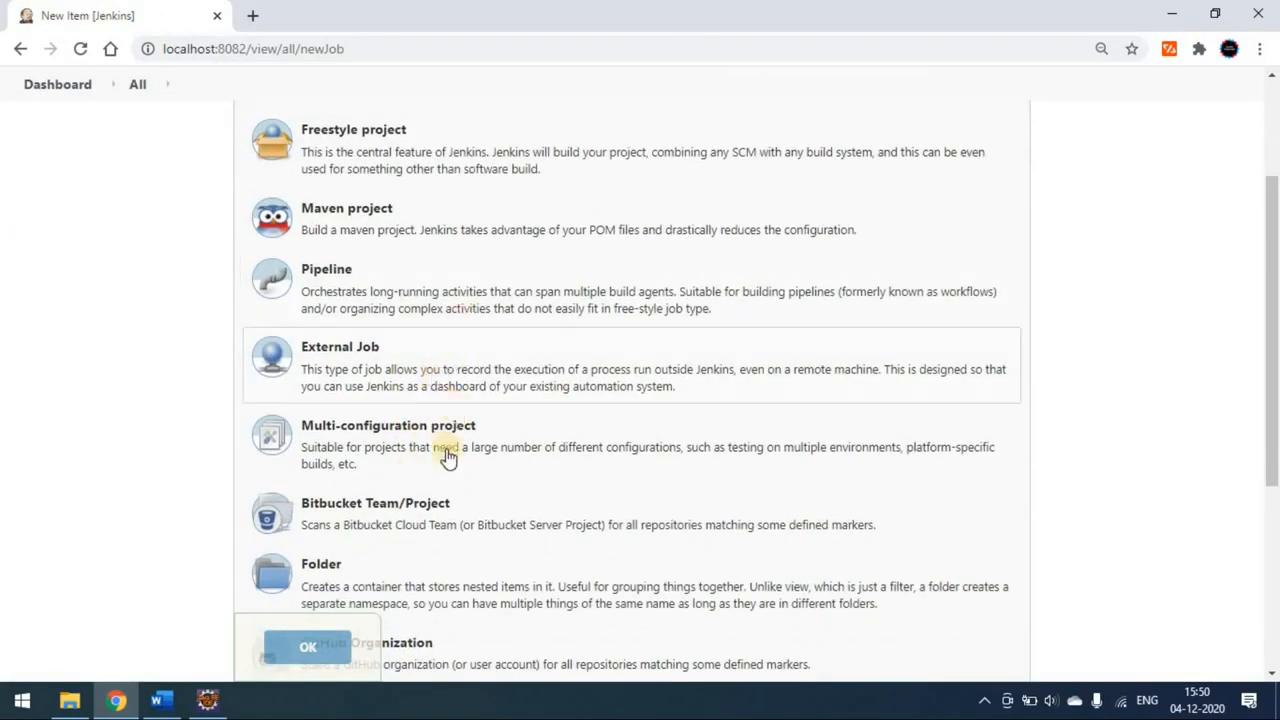
scroll(450, 292, up, 2)
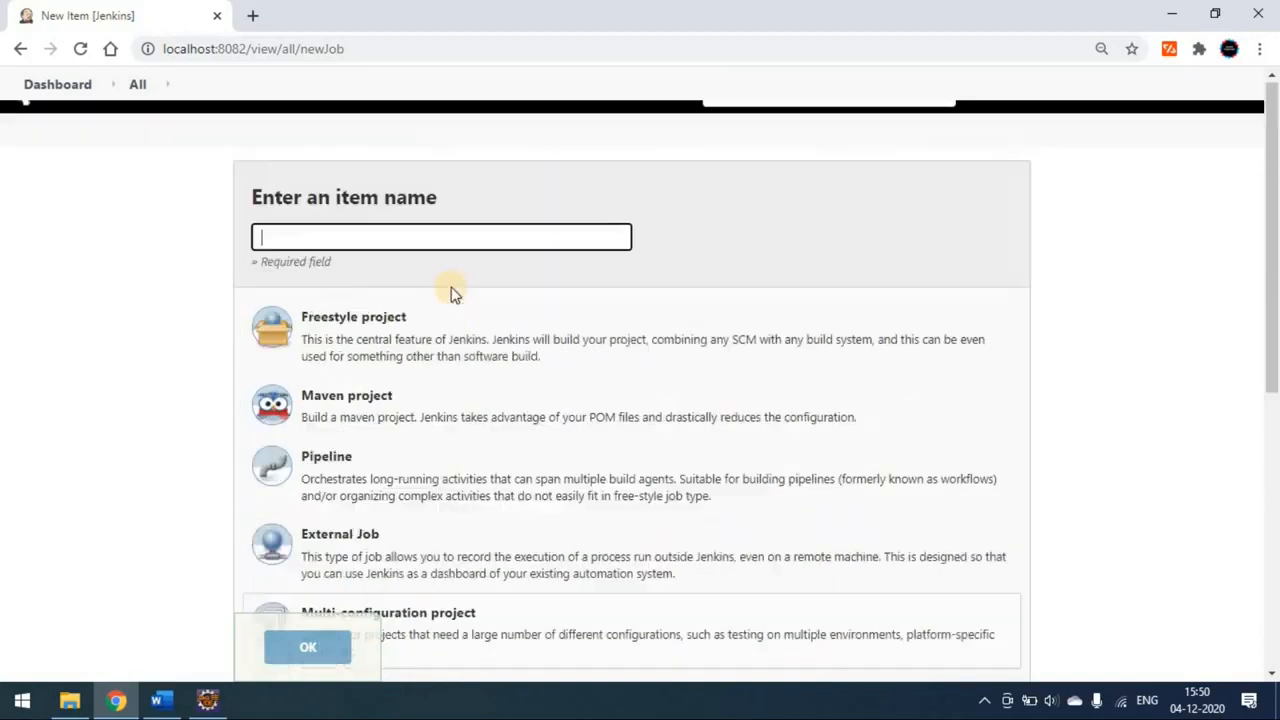